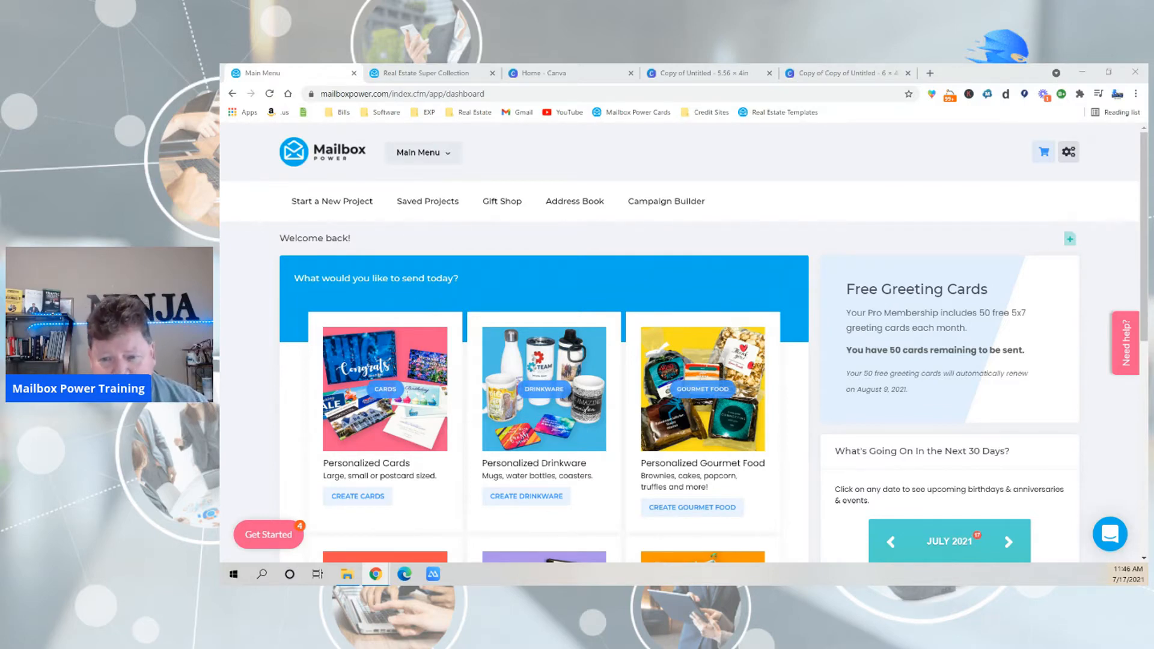
Open the personalized cards range and review the greeting card and postcard formats with their Pro and Lite member prices.
left_click(379, 392)
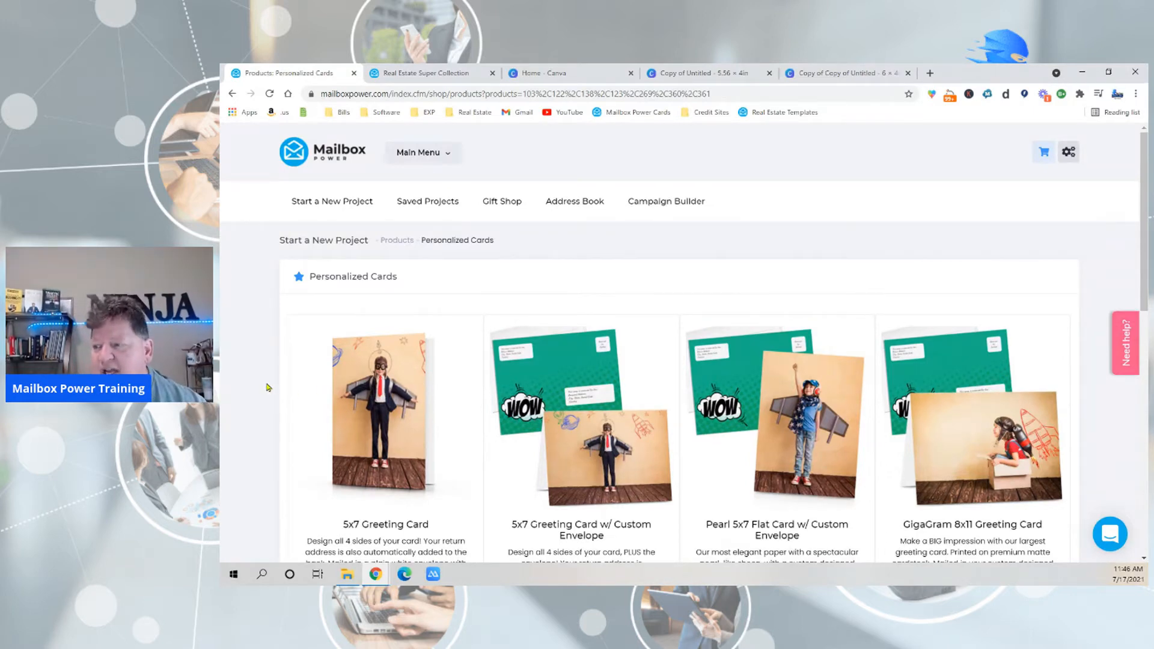
scroll(267, 388, "down", 3)
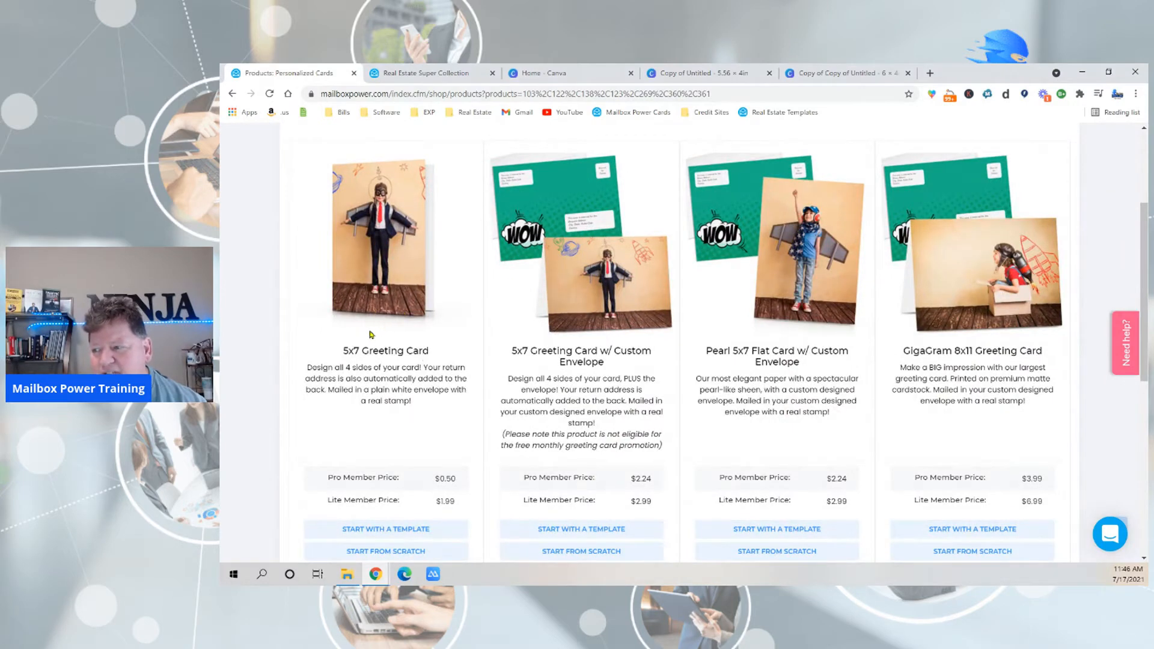
scroll(371, 336, "down", 7)
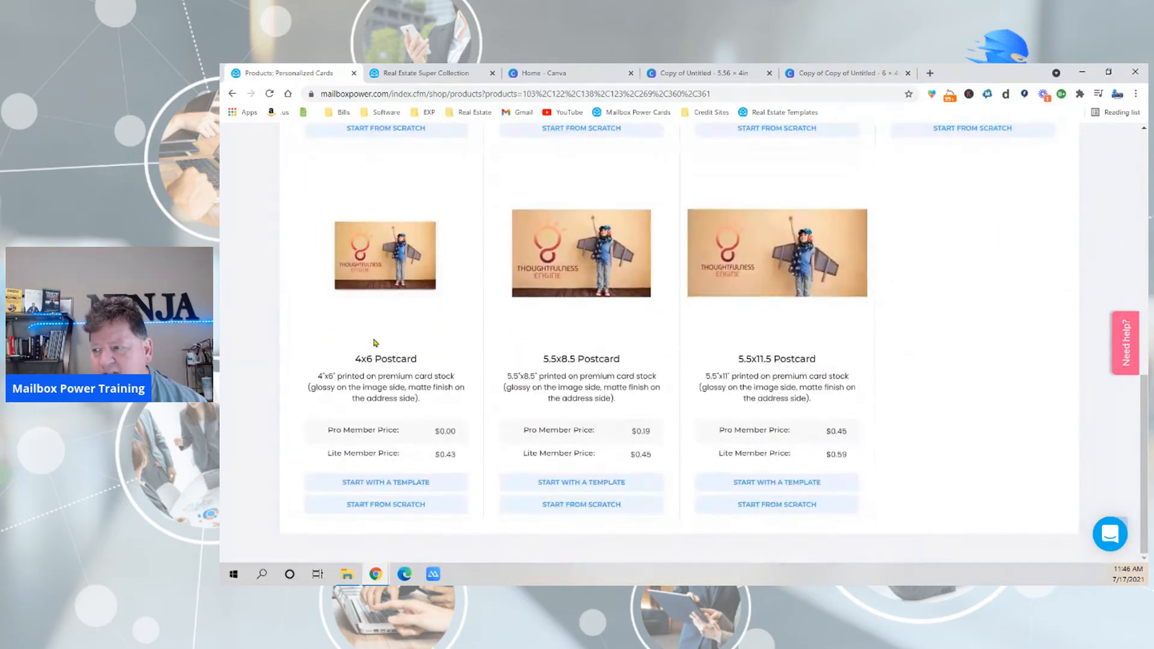
scroll(556, 343, "up", 7)
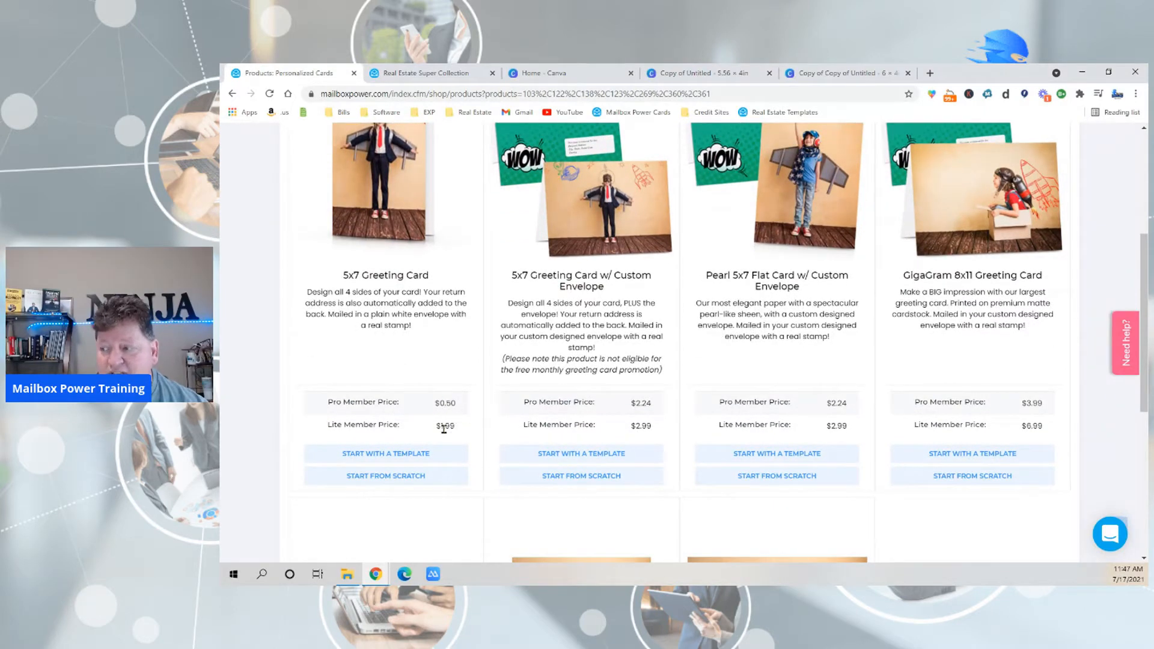
scroll(349, 447, "up", 1)
scroll(349, 447, "up", 2)
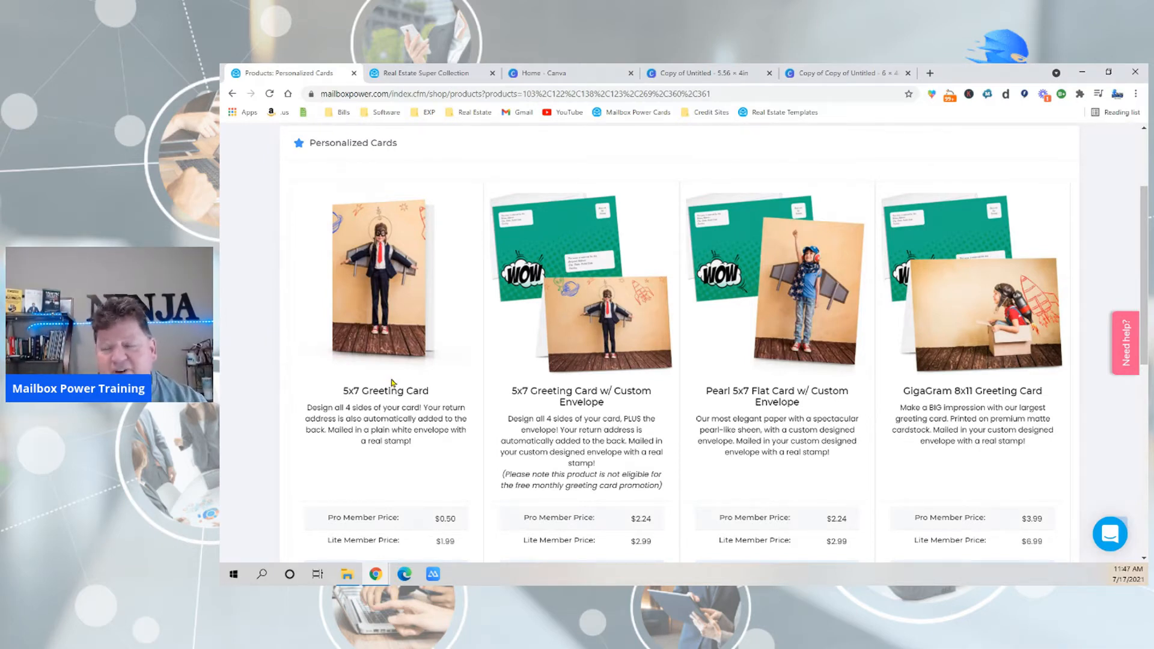
scroll(391, 386, "down", 5)
scroll(390, 385, "down", 2)
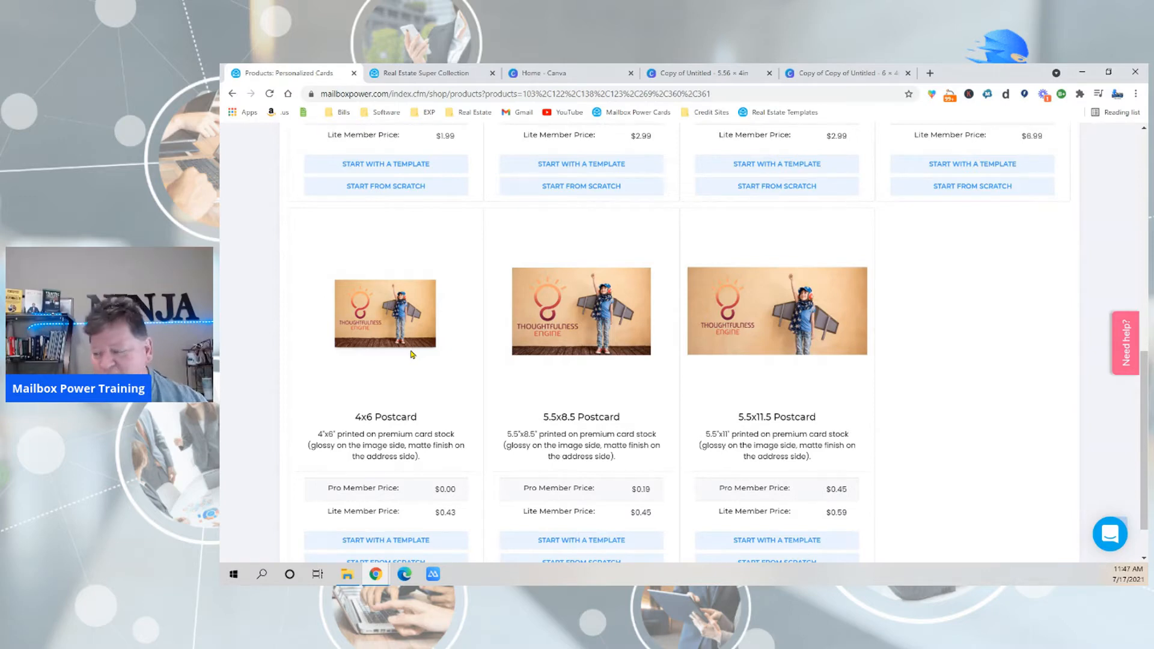
scroll(412, 354, "up", 7)
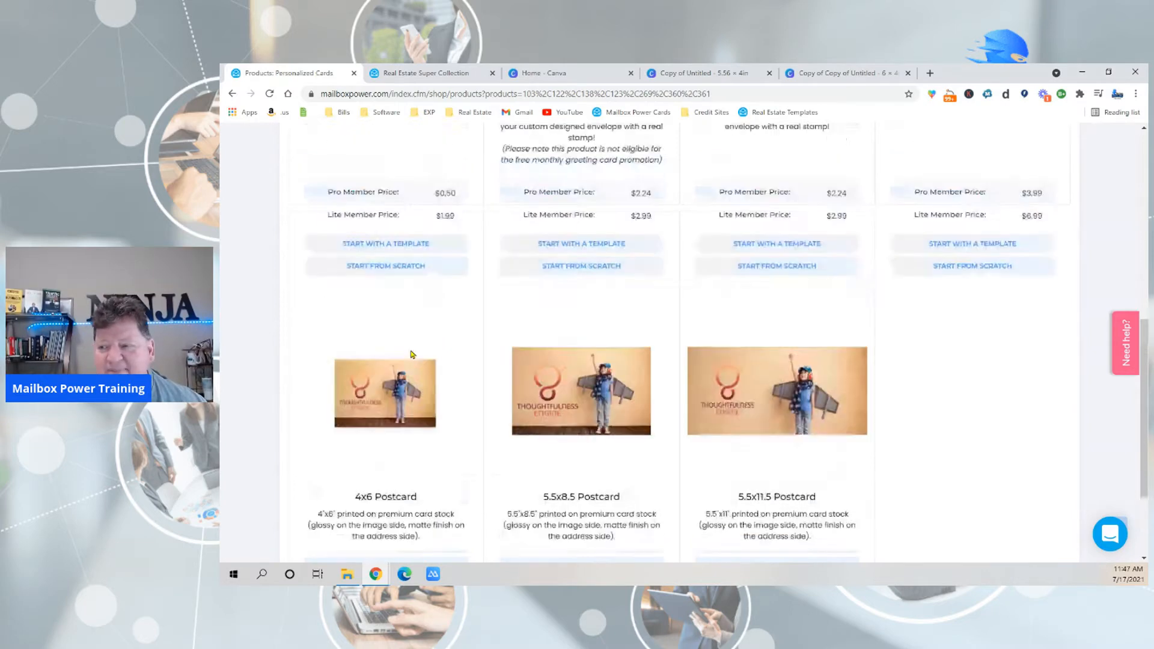
scroll(363, 359, "down", 5)
scroll(363, 360, "down", 3)
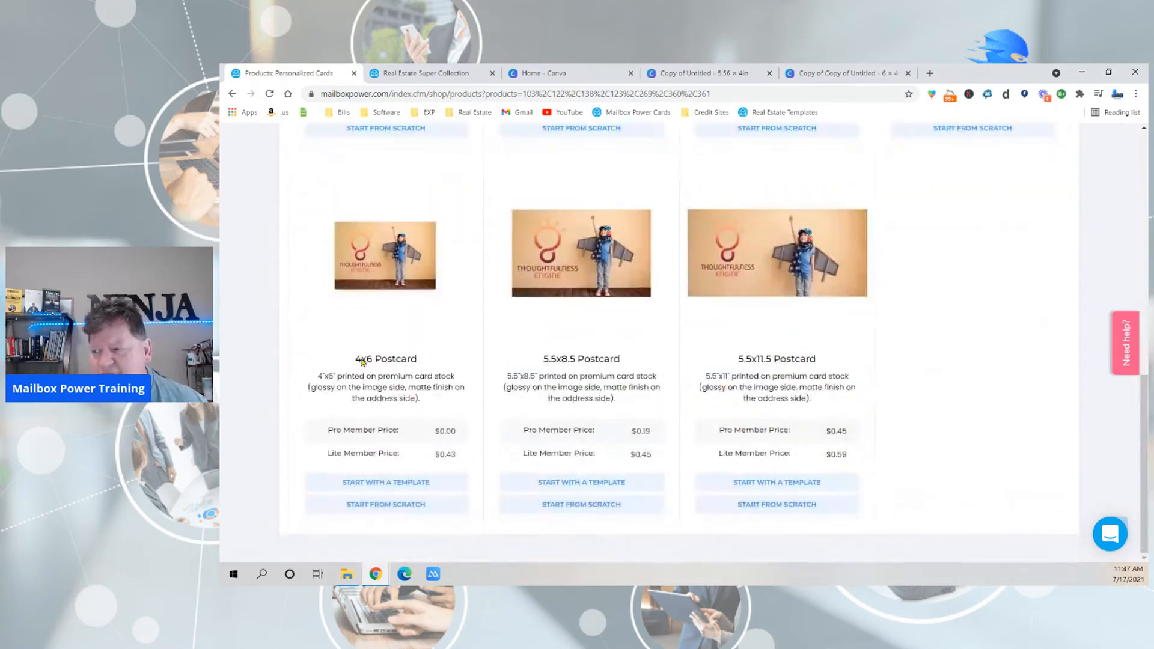
scroll(291, 381, "up", 1)
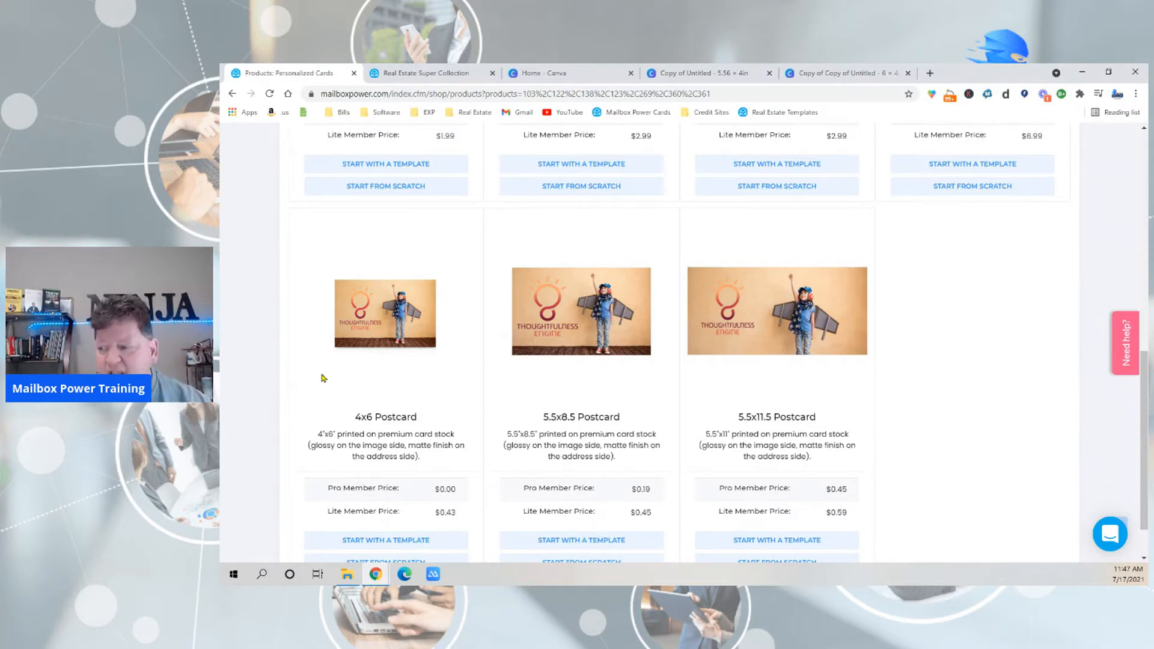
scroll(323, 377, "down", 1)
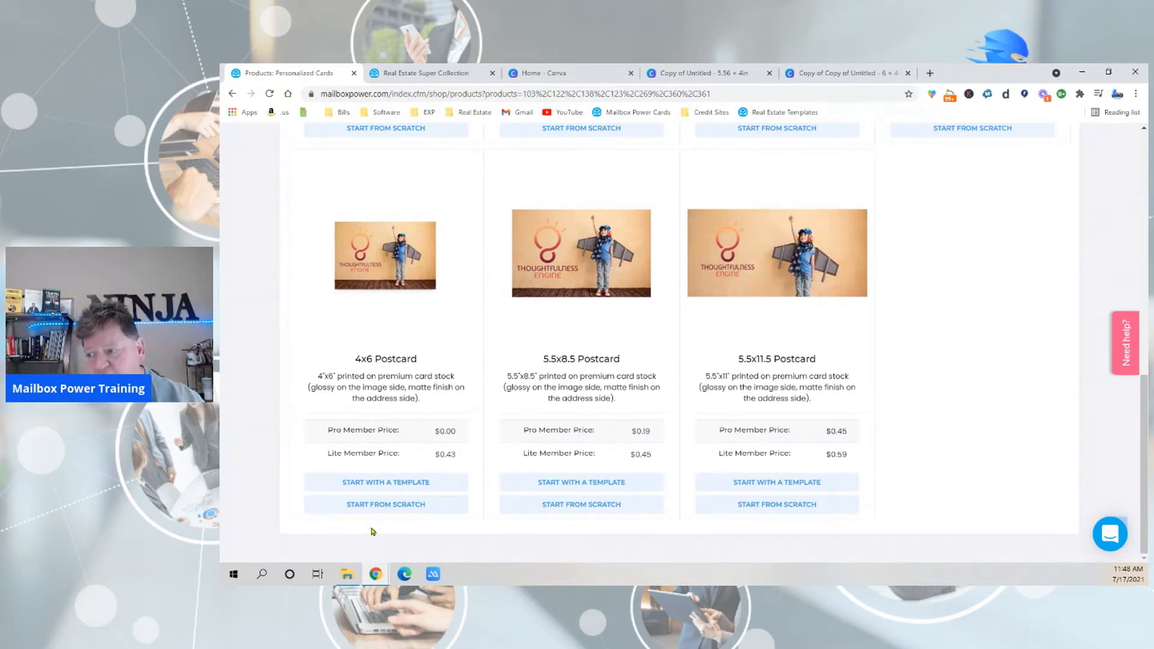
Start a 4x6 postcard from scratch with the drop-in design, and name the project with the property's address followed by 4x6.
left_click(377, 507)
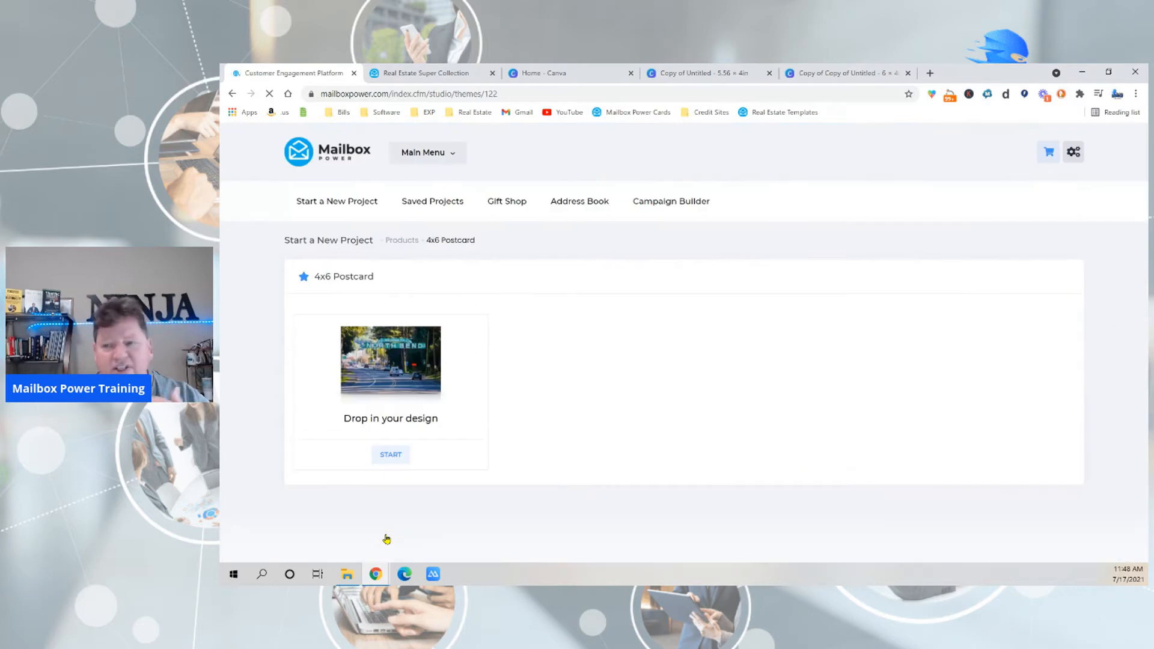
left_click(391, 455)
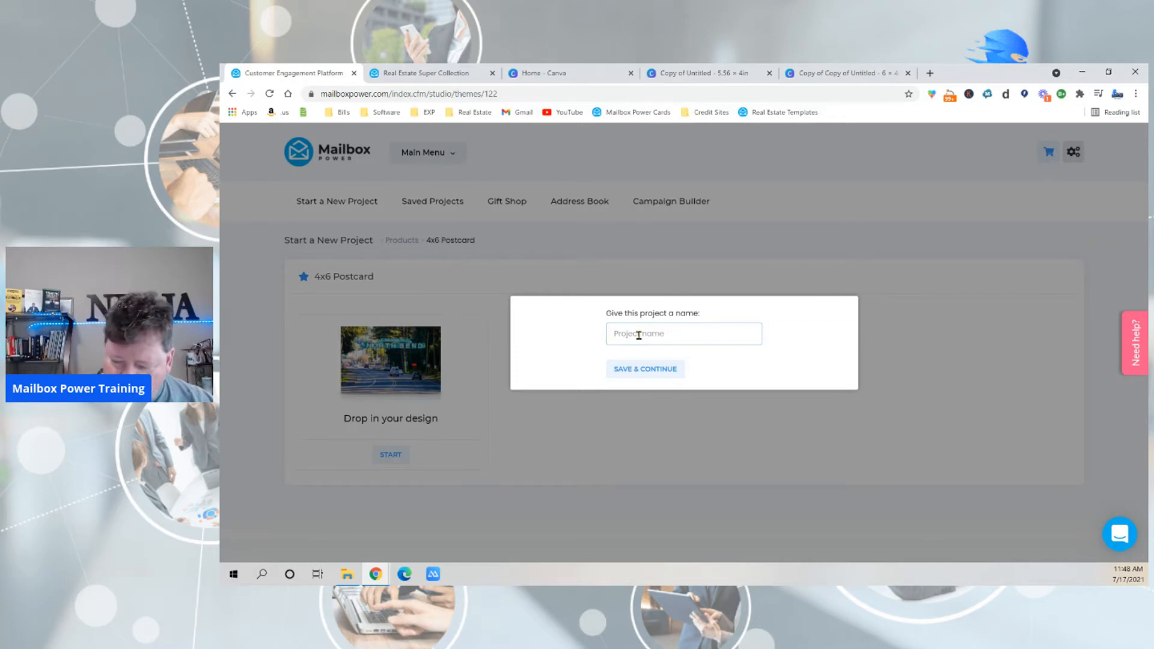
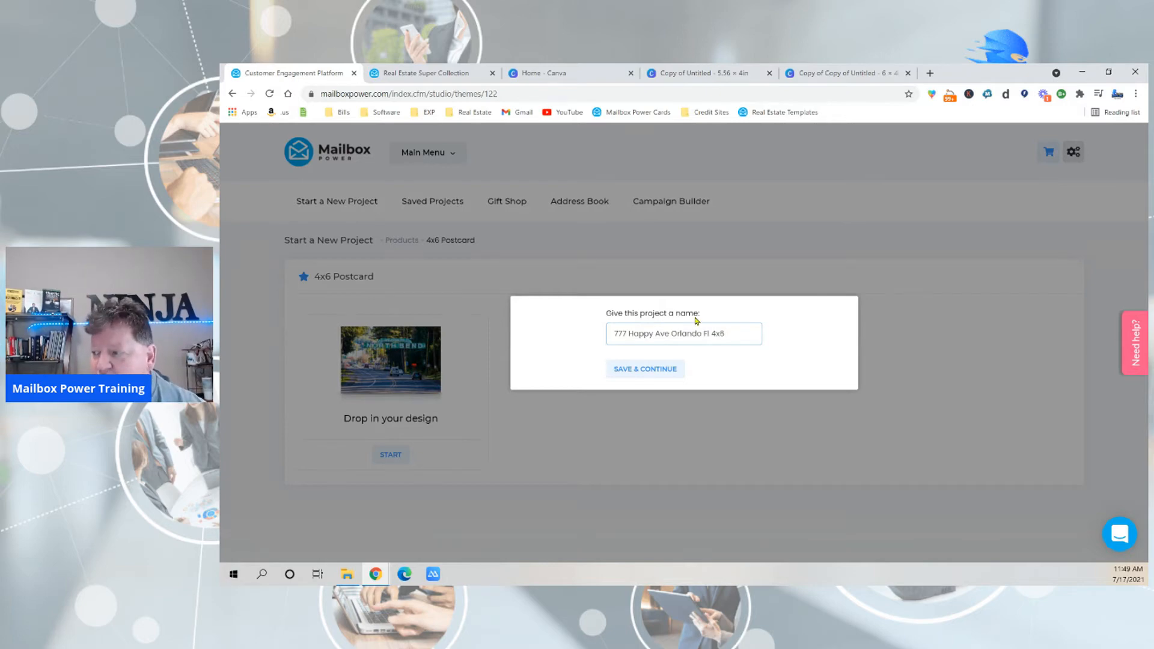
left_click(647, 372)
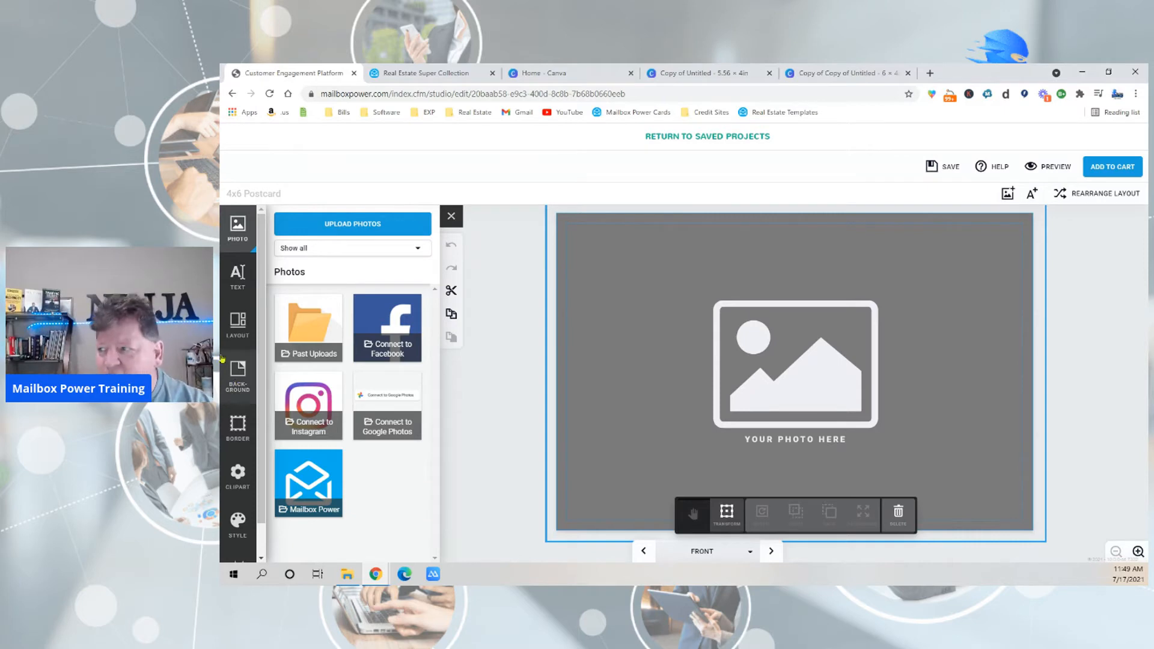
Switch to Canva, bring up the blank 5.56 x 4 in design and close the other open 6 x 4 in copy.
left_click(546, 71)
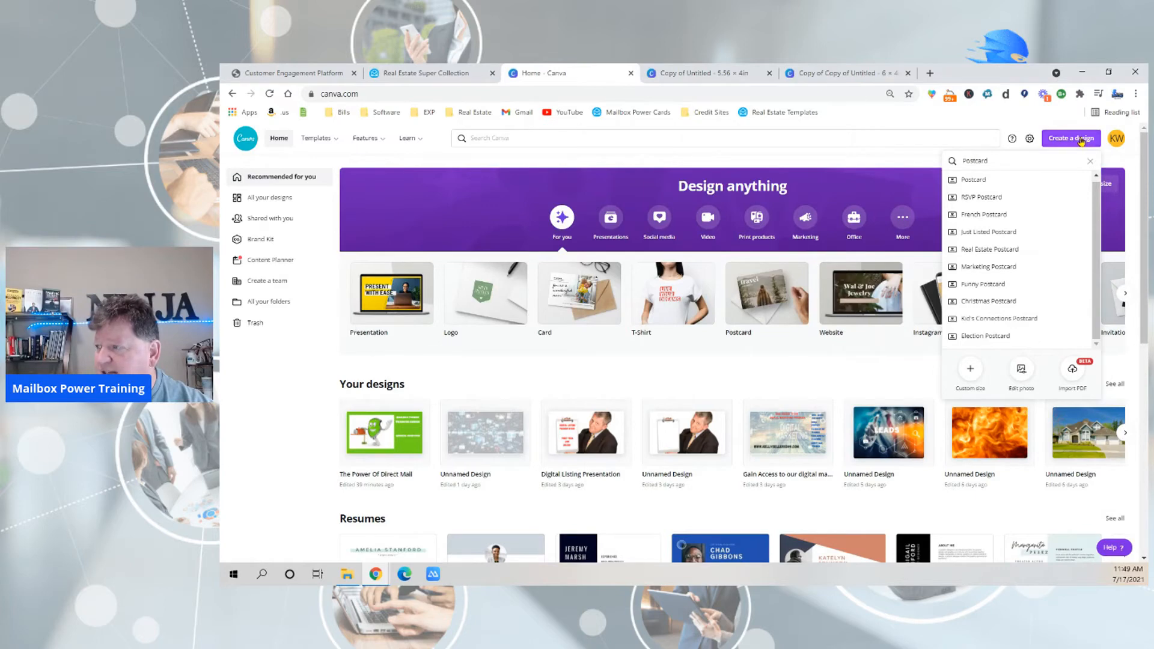
left_click(716, 75)
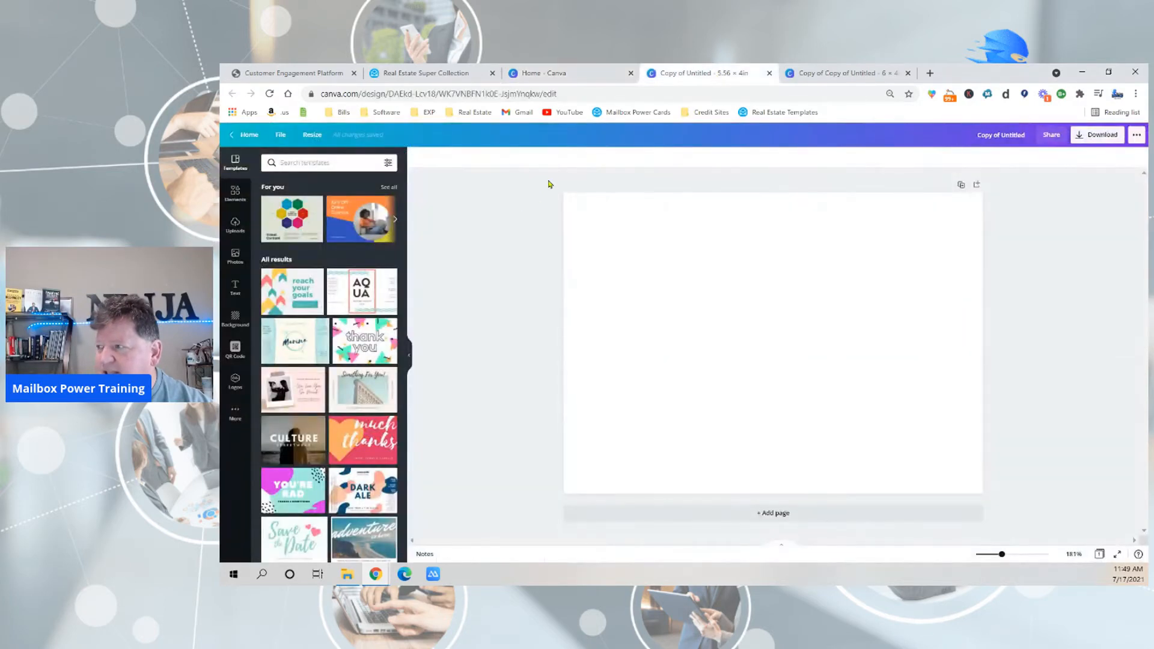
left_click(907, 72)
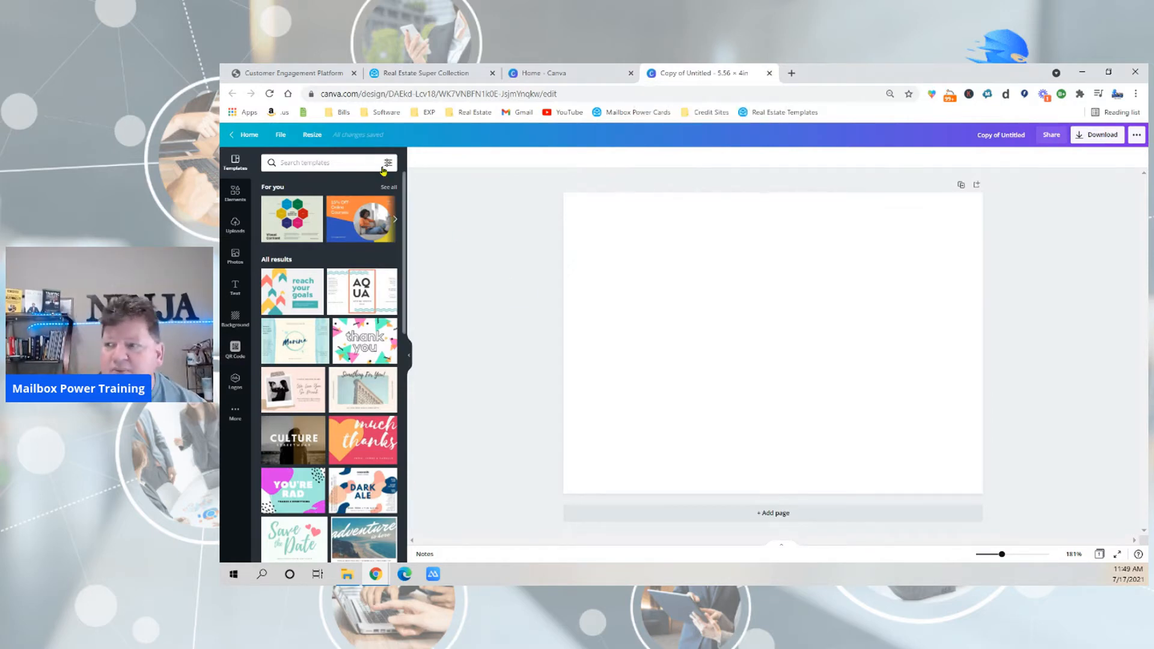
Create a resized copy of the blank design at a custom size of 6 x 4 in.
left_click(315, 137)
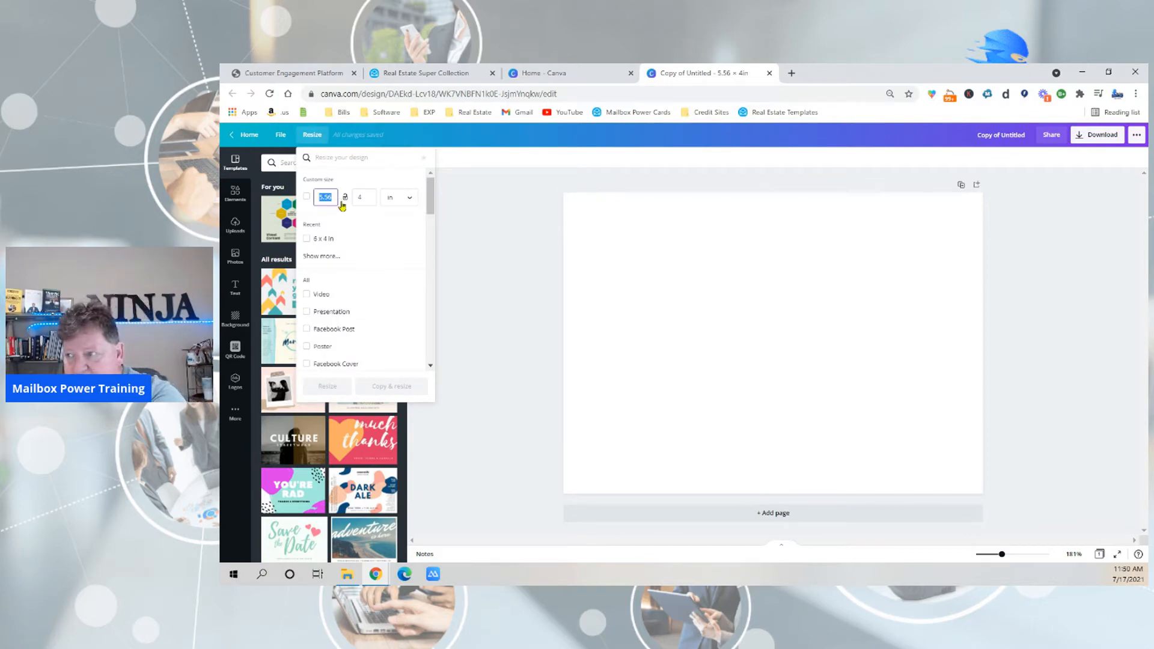
type("6")
left_click(371, 199)
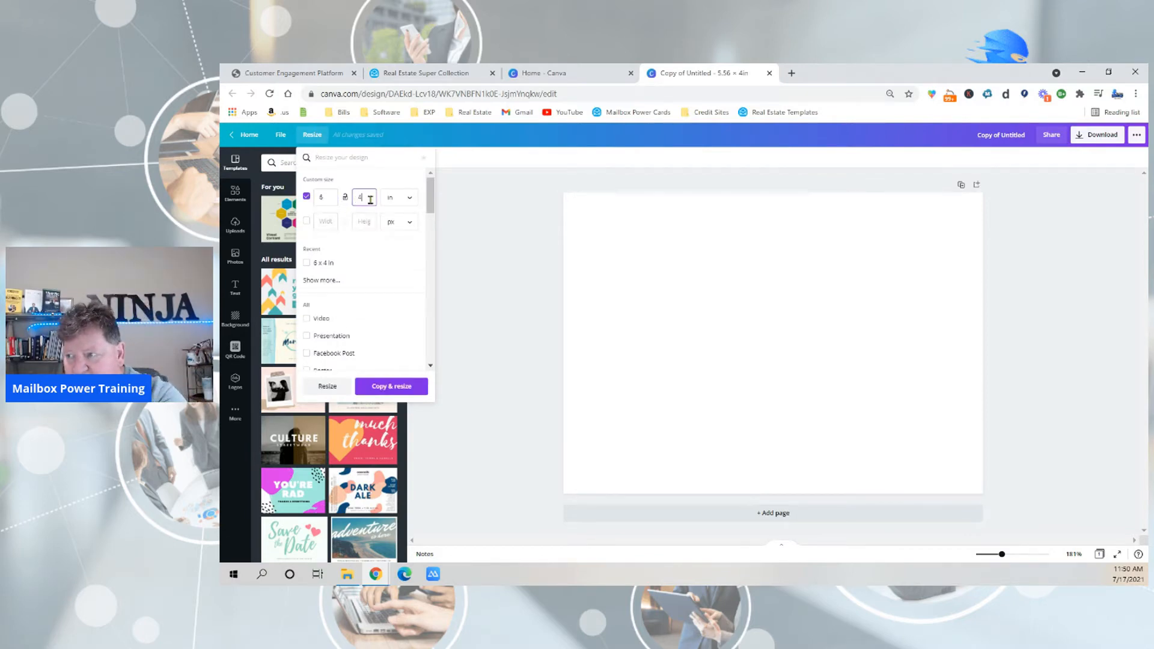
left_click(391, 387)
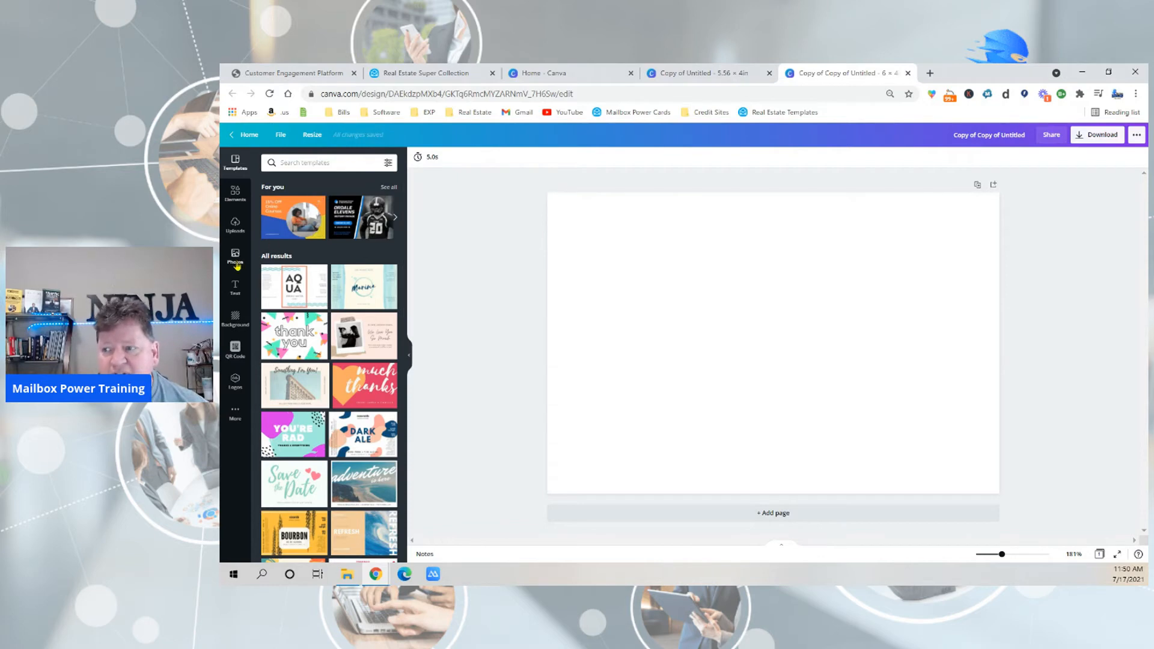
Filter the stock photo library to show only Pro photos.
left_click(235, 255)
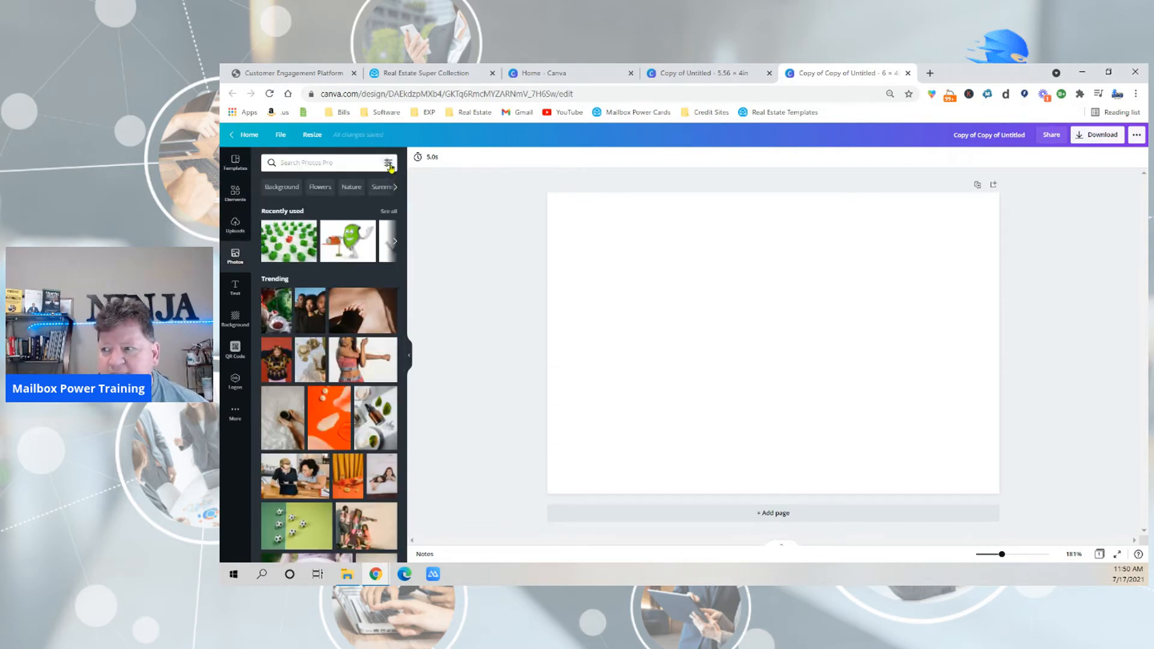
left_click(388, 162)
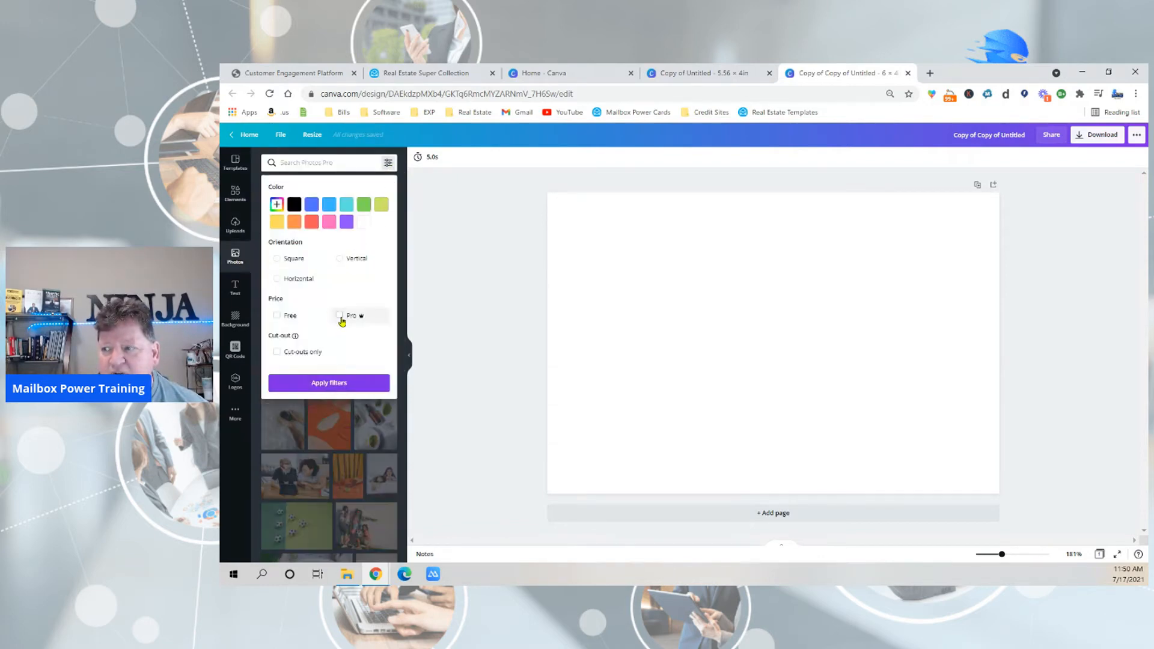
left_click(340, 316)
left_click(337, 383)
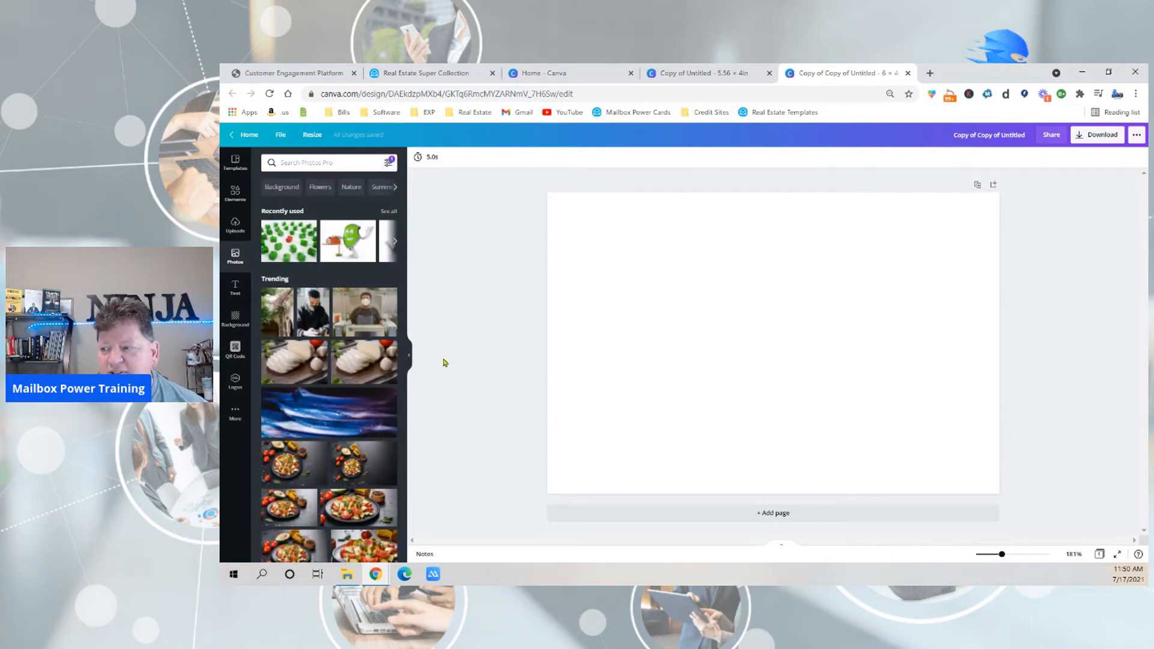
Search the photo library for "cartoon house for sale".
left_click(337, 163)
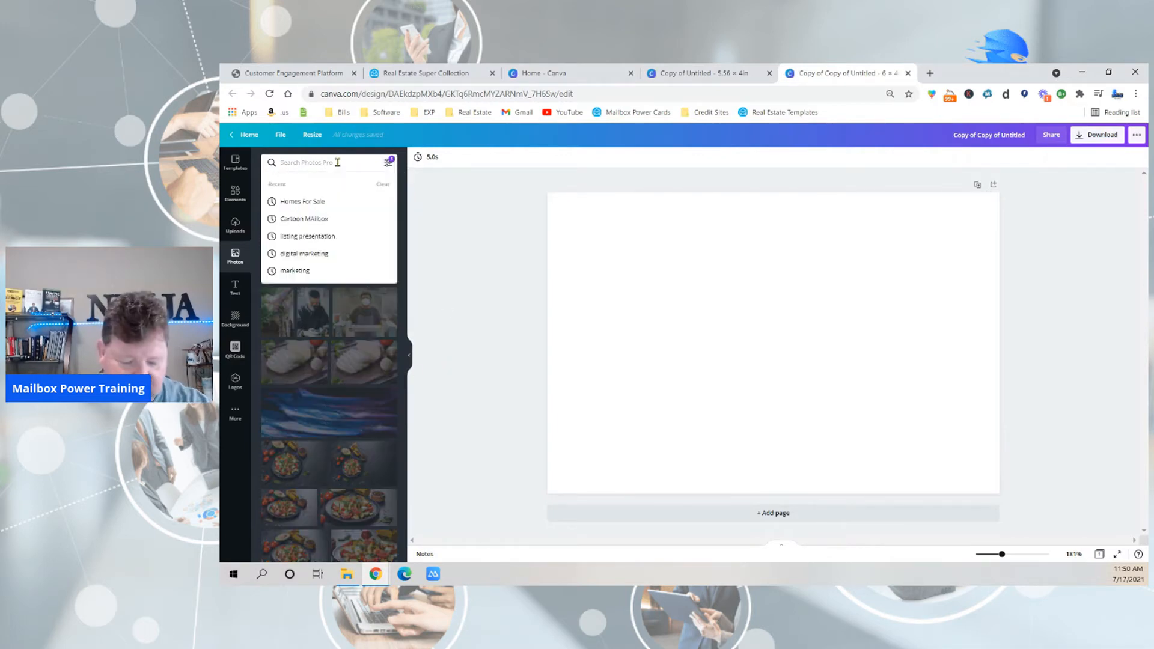
type("cart")
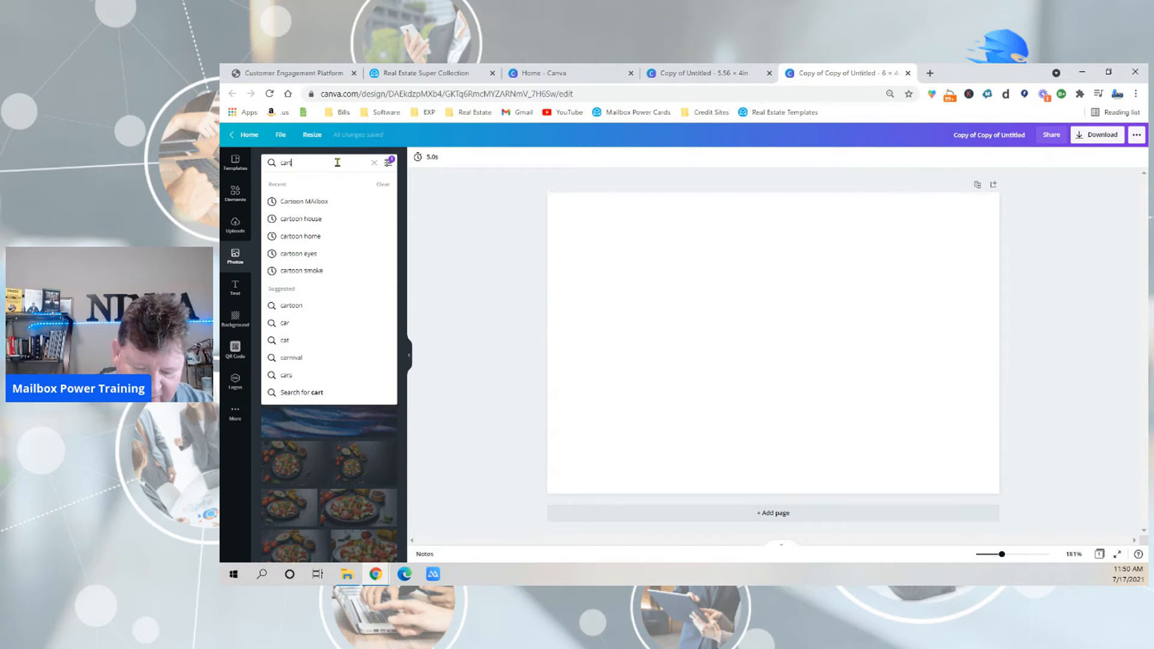
type("oon house")
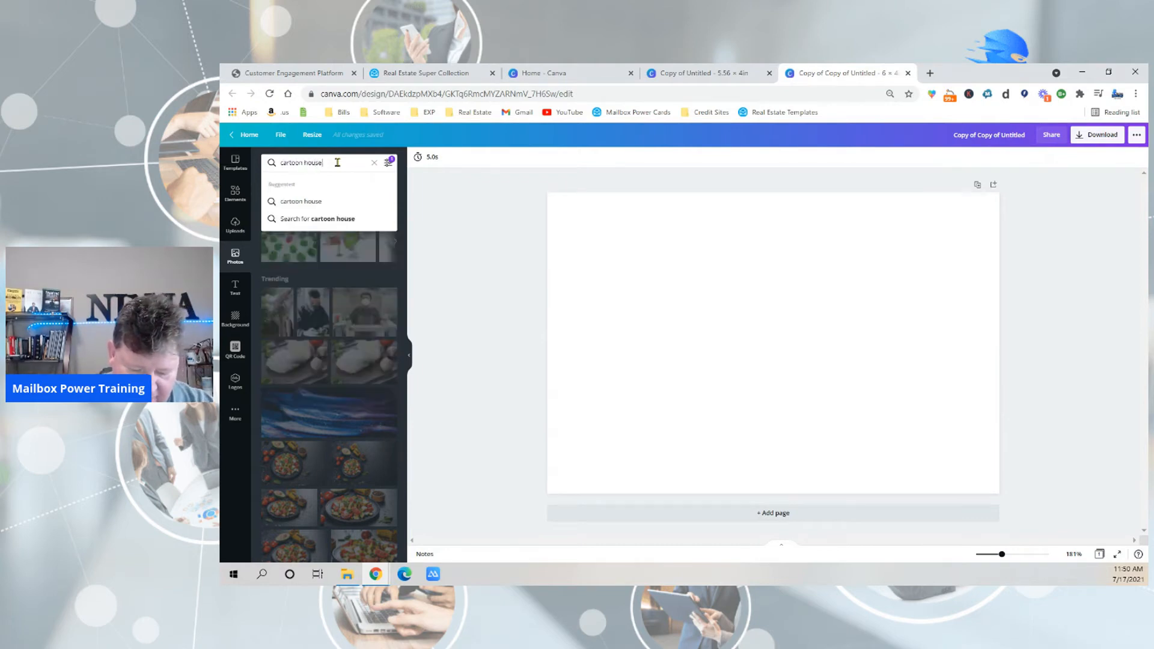
type(" for sale")
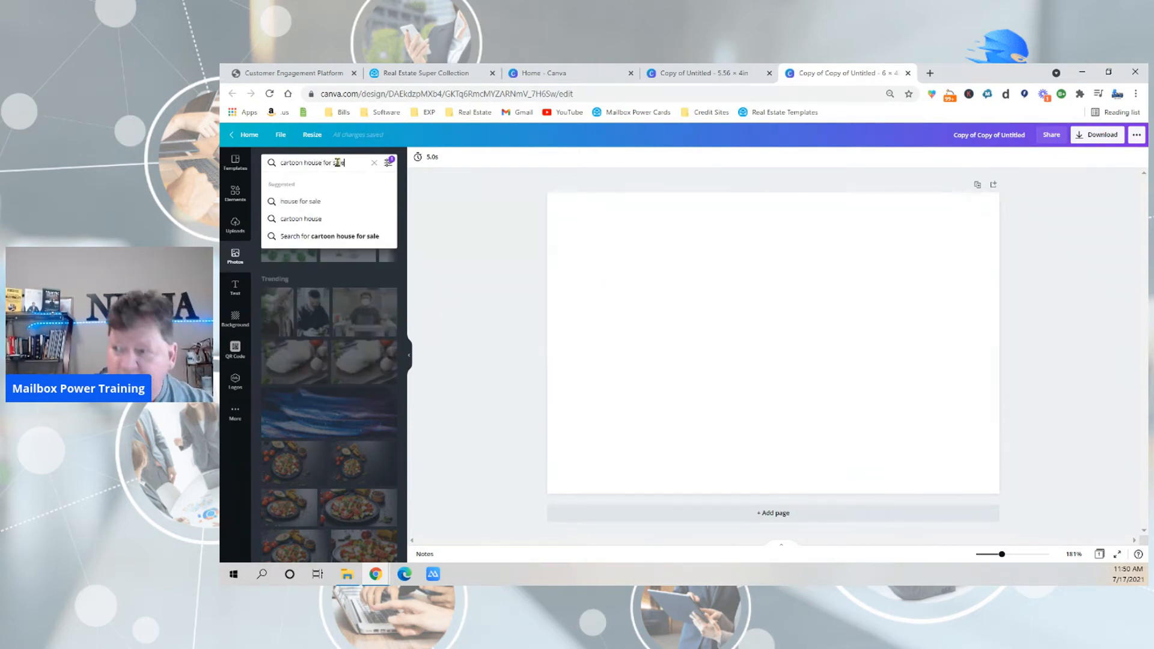
key("Return")
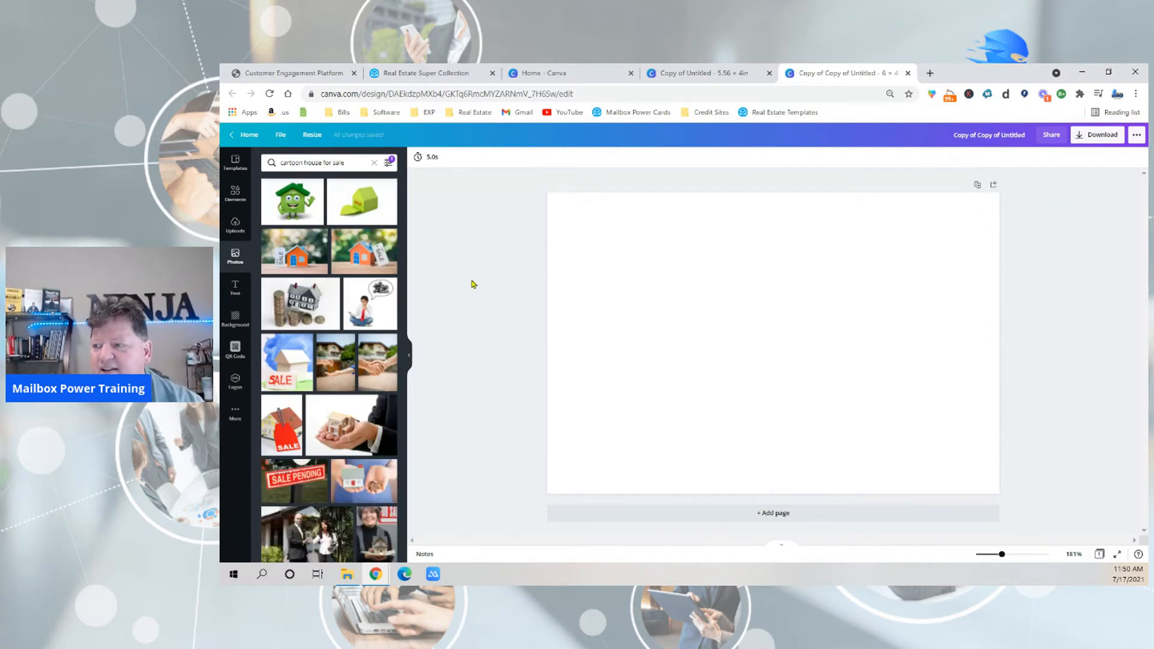
Add the photo of the orange toy house with the For Sale tag and set it as the page background.
left_click(368, 261)
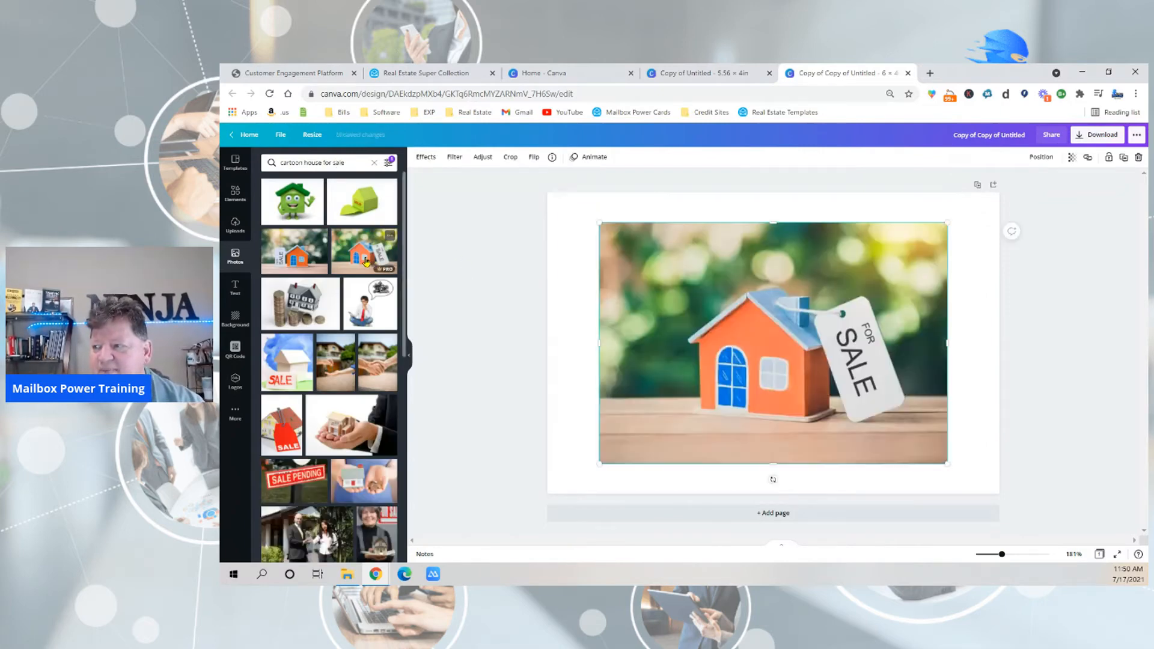
right_click(744, 361)
left_click(798, 531)
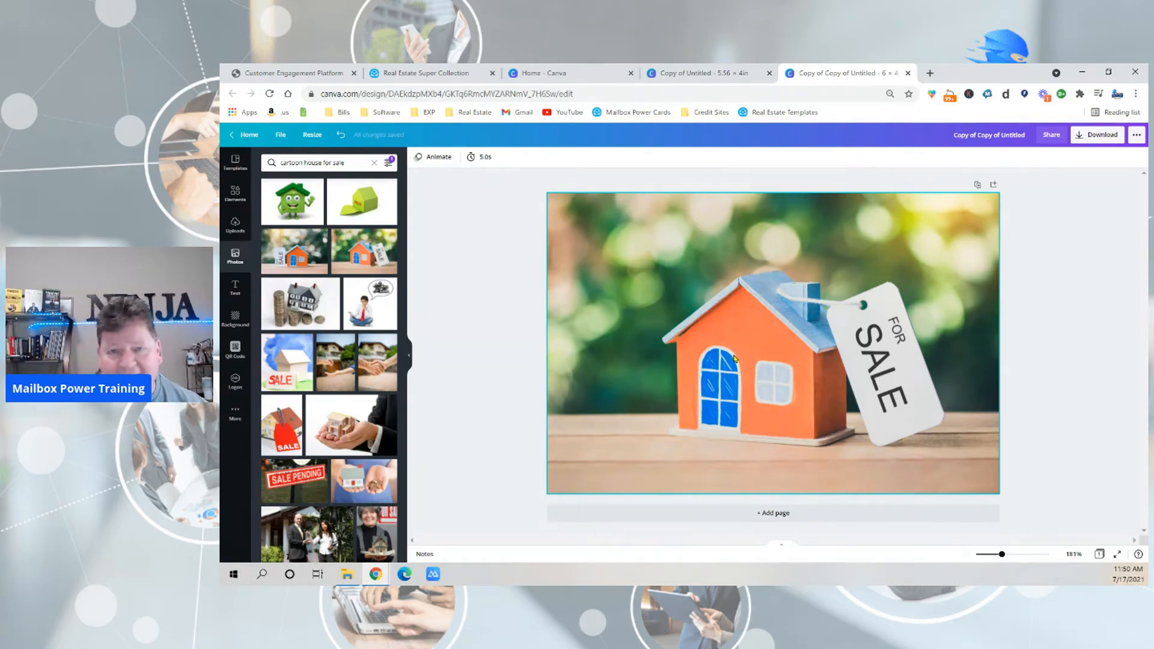
Download the finished postcard front as a JPG.
left_click(1098, 134)
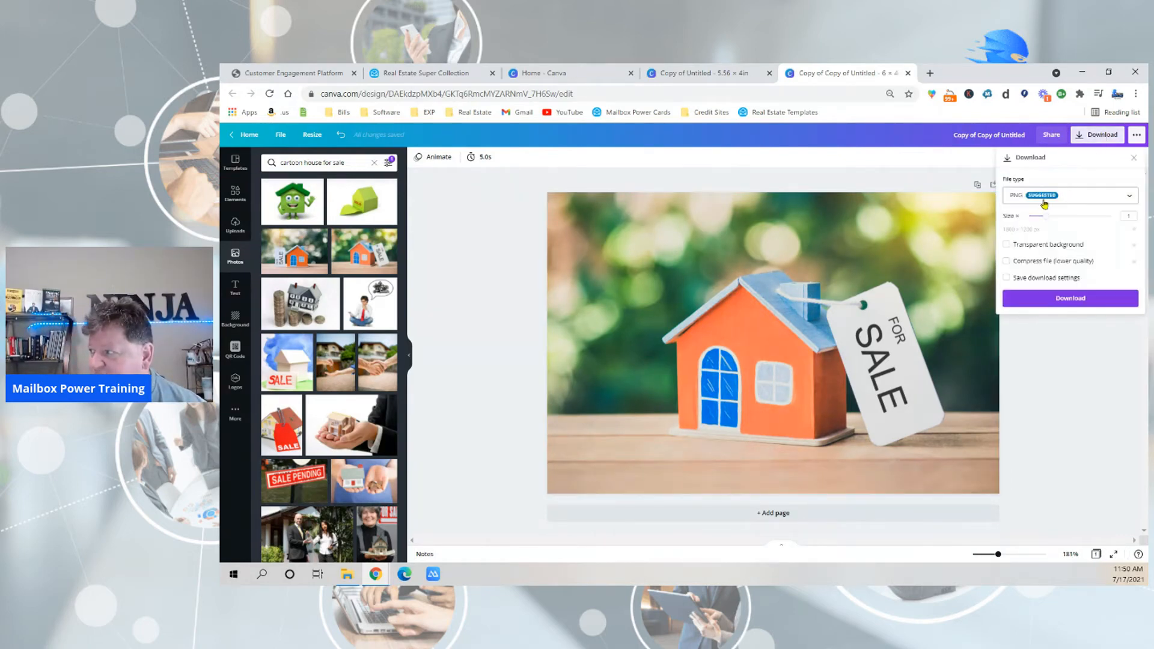
left_click(1044, 201)
left_click(1048, 222)
left_click(1067, 302)
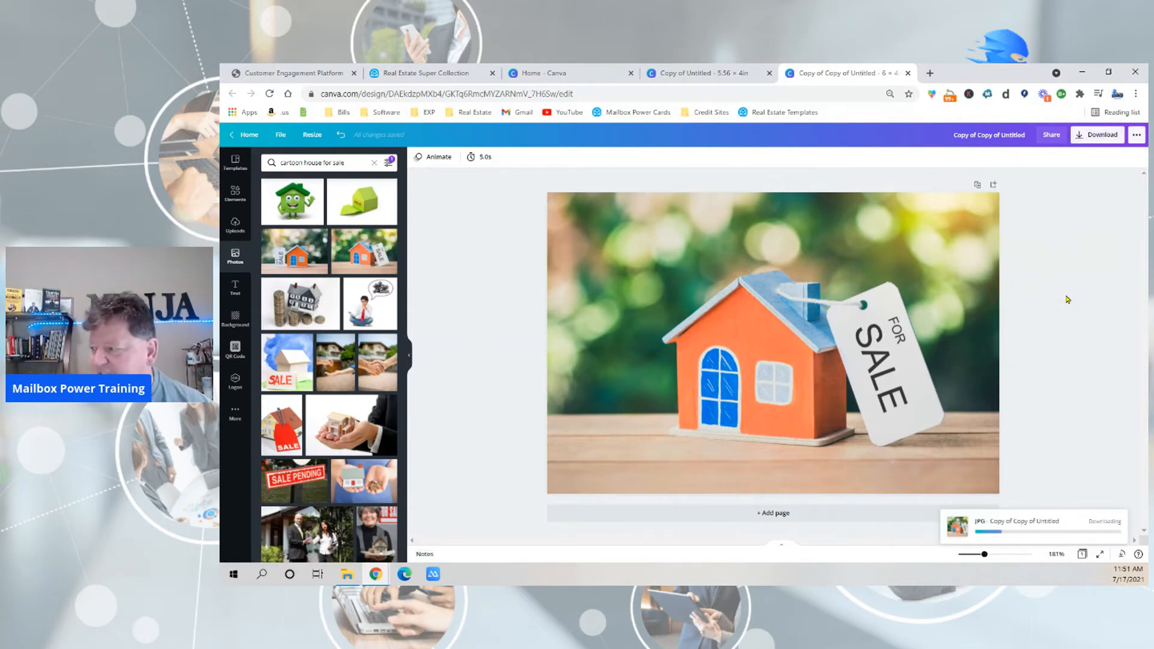
Switch to Mailbox Power and upload the "Copy of Copy of Untitled" image from Downloads to the postcard front.
left_click(300, 75)
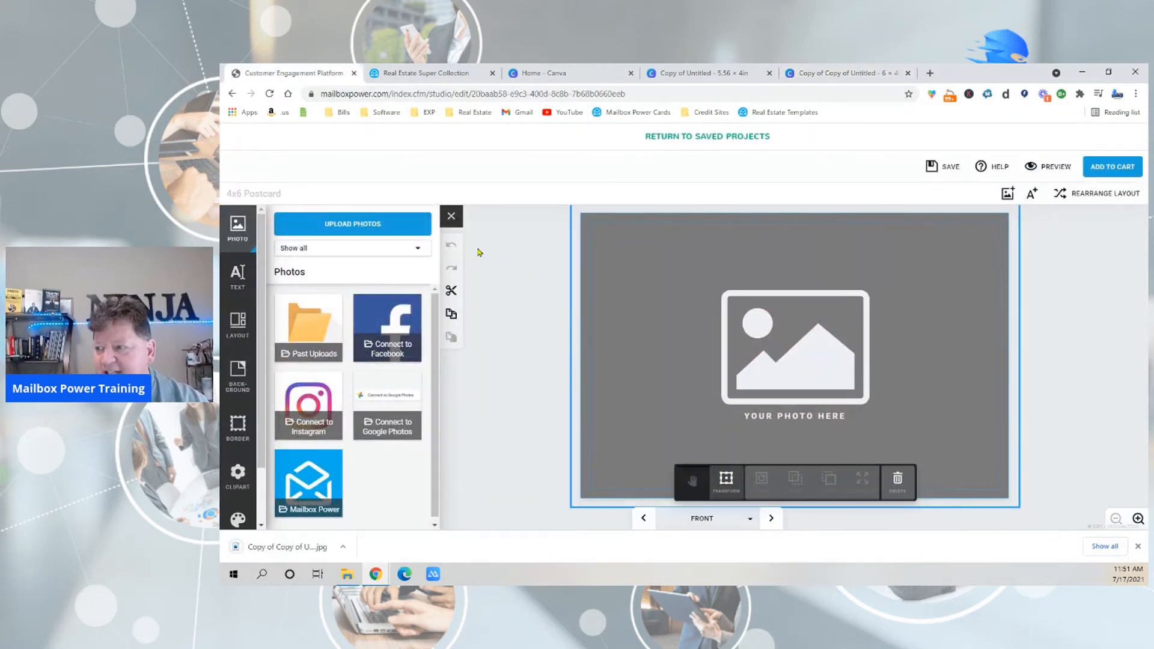
left_click(347, 229)
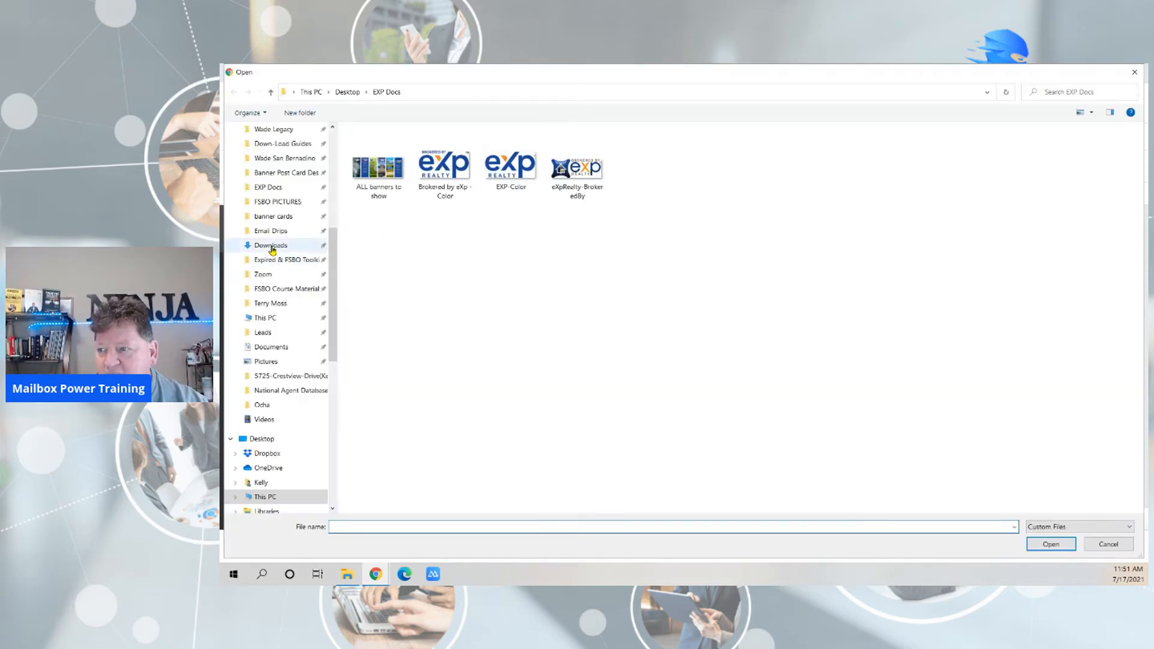
left_click(271, 247)
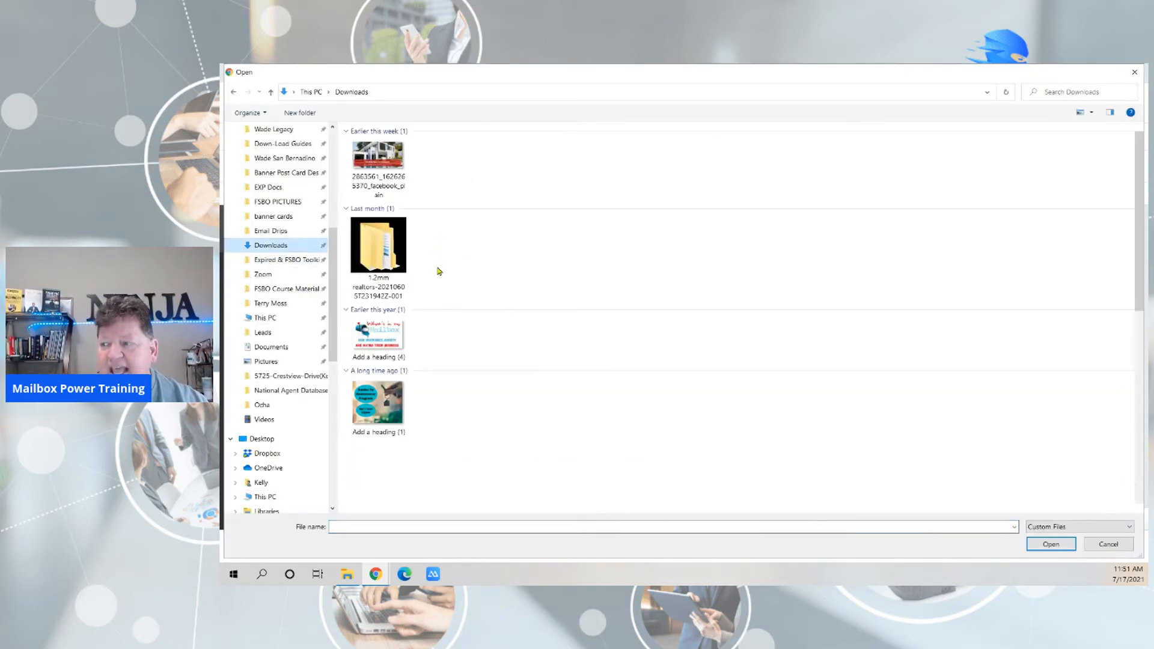
left_click(378, 177)
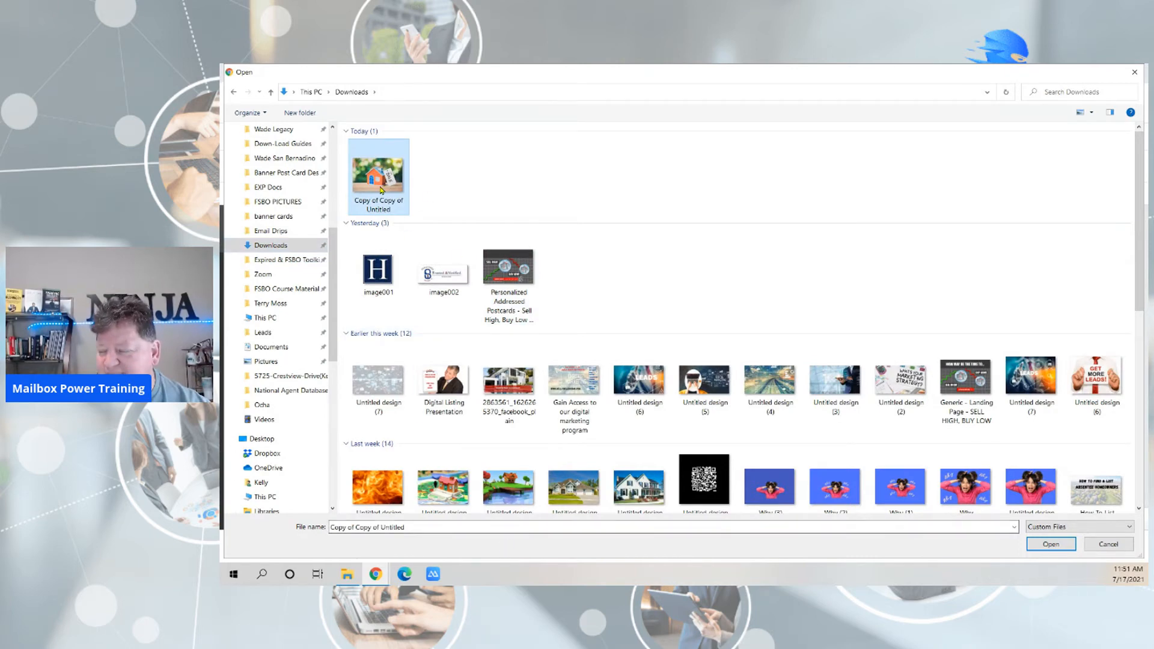
double_click(379, 191)
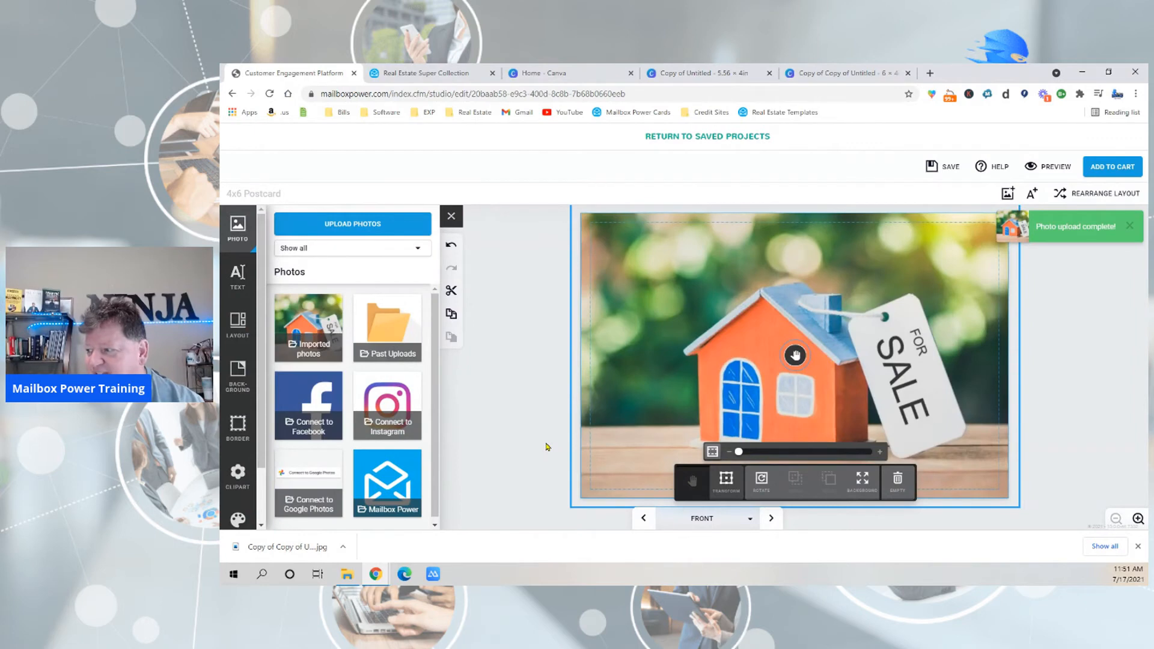
left_click(547, 446)
Dismiss the saved-design message in Canva and return to the Mailbox Power postcard.
left_click(834, 71)
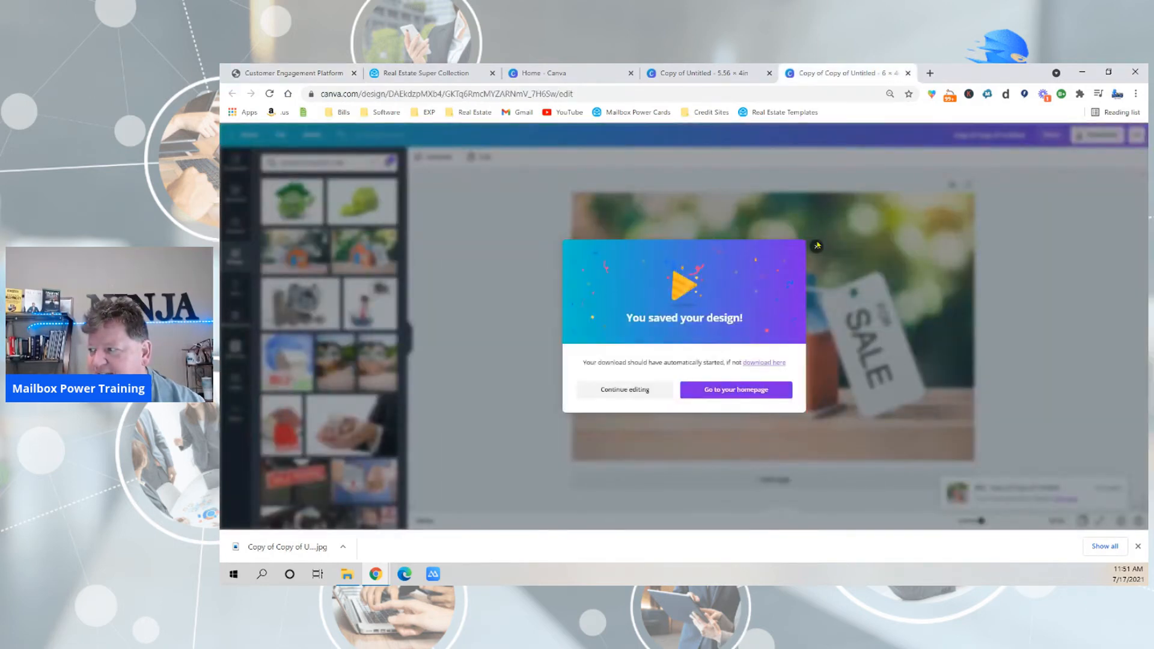
left_click(816, 248)
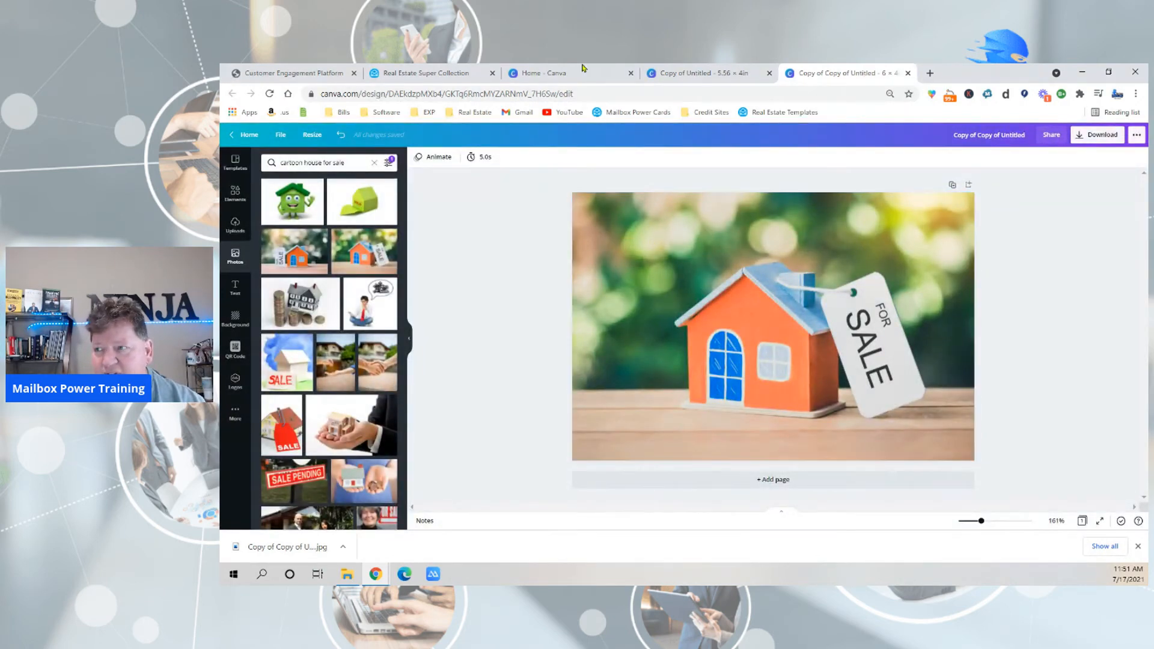
left_click(299, 73)
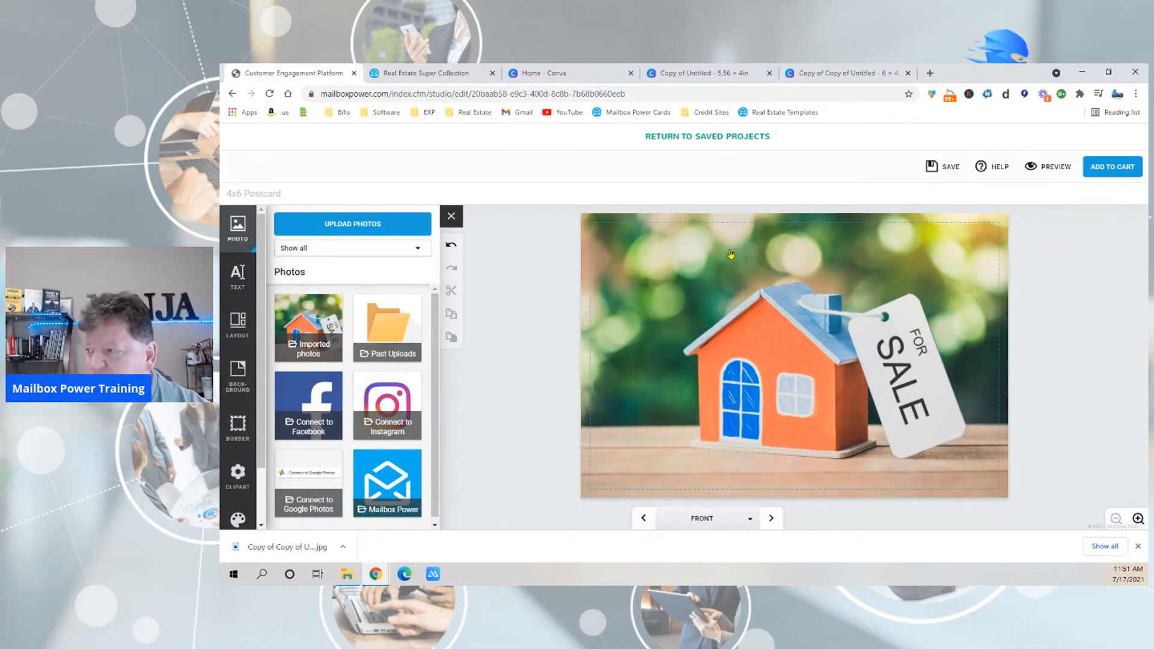
Add an empty text box to the postcard front and place it above the house near the upper edge.
left_click(236, 285)
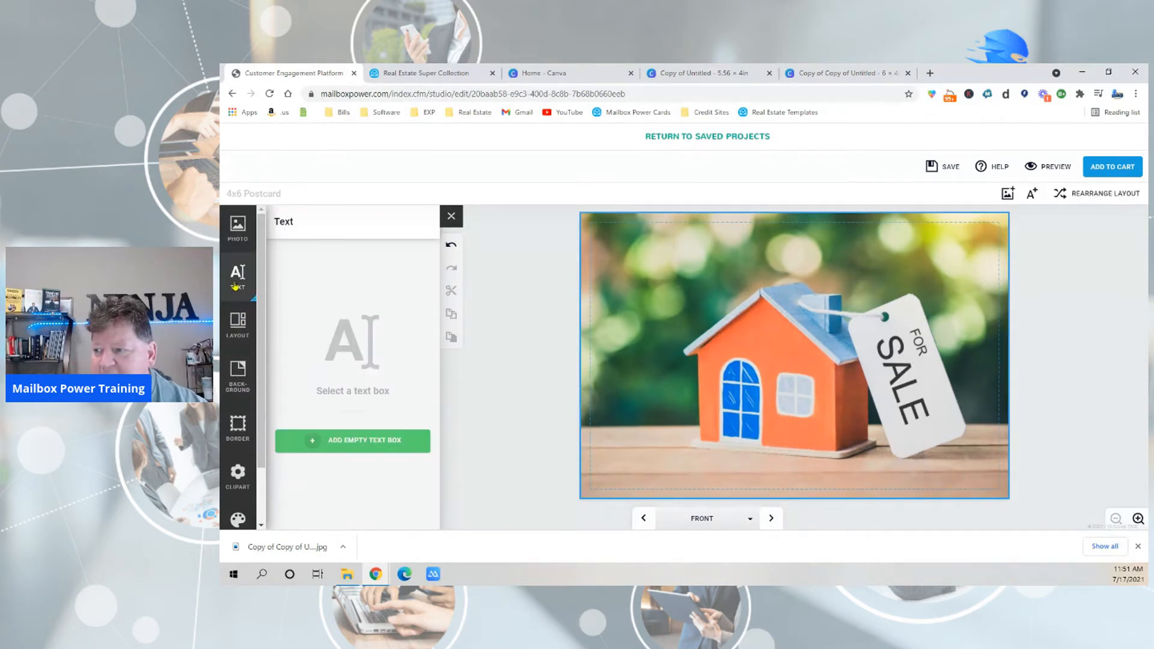
left_click(344, 451)
left_click_drag(804, 354, 748, 248)
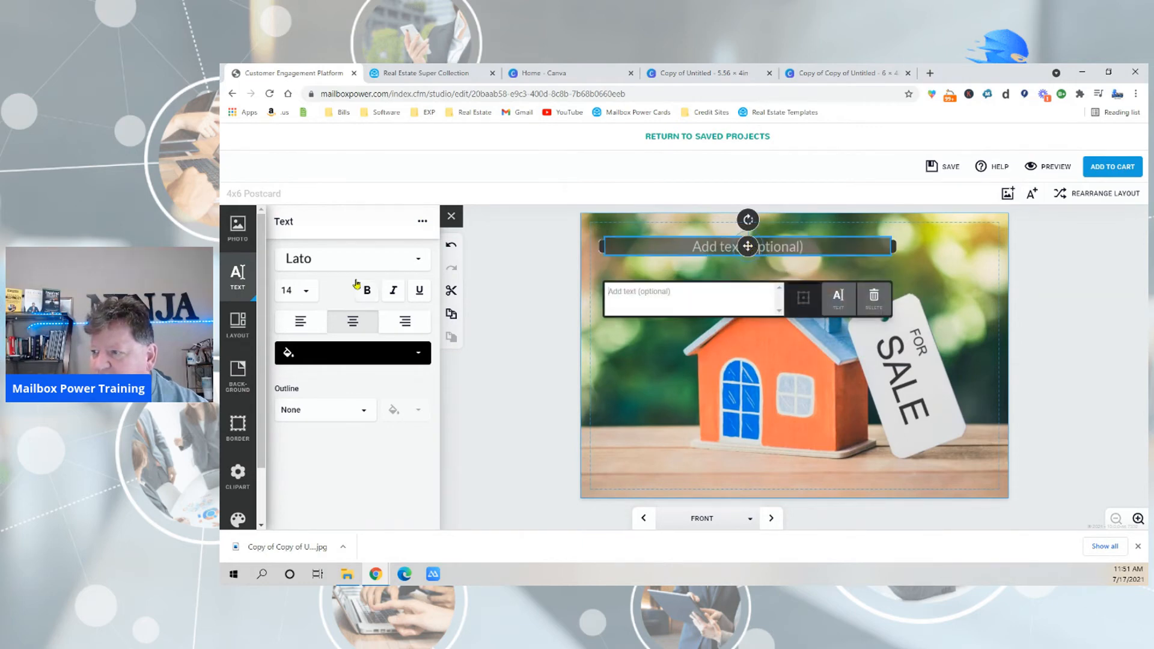
Set the empty text box's font size to 18 and its font to Archivo Black.
left_click(300, 290)
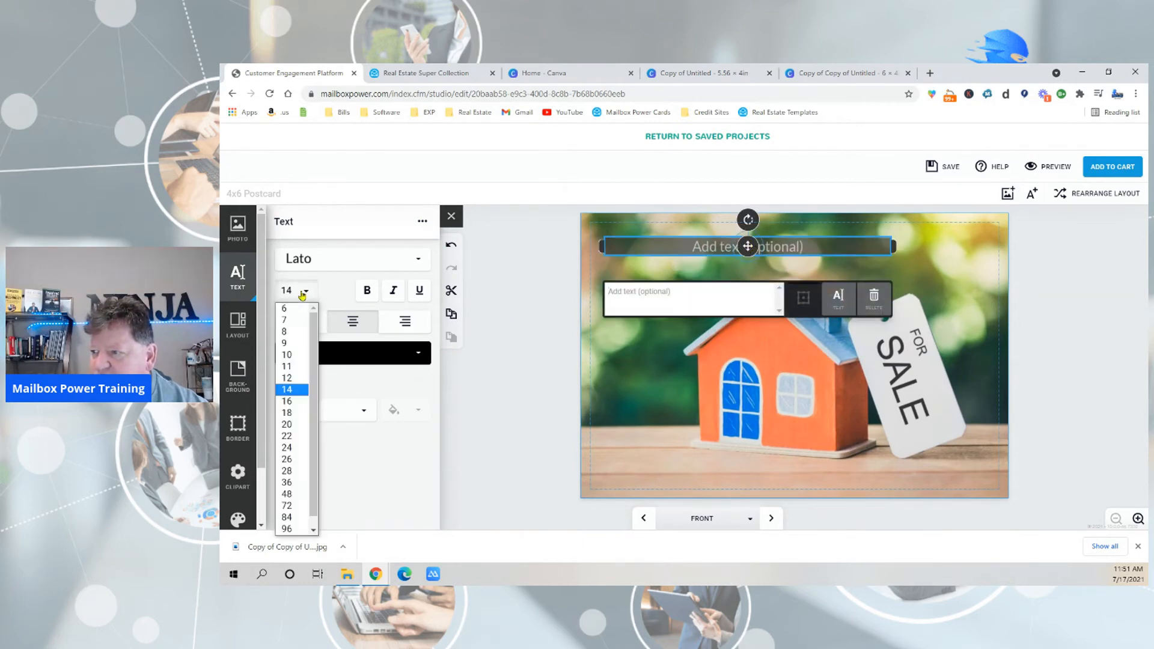
left_click(288, 413)
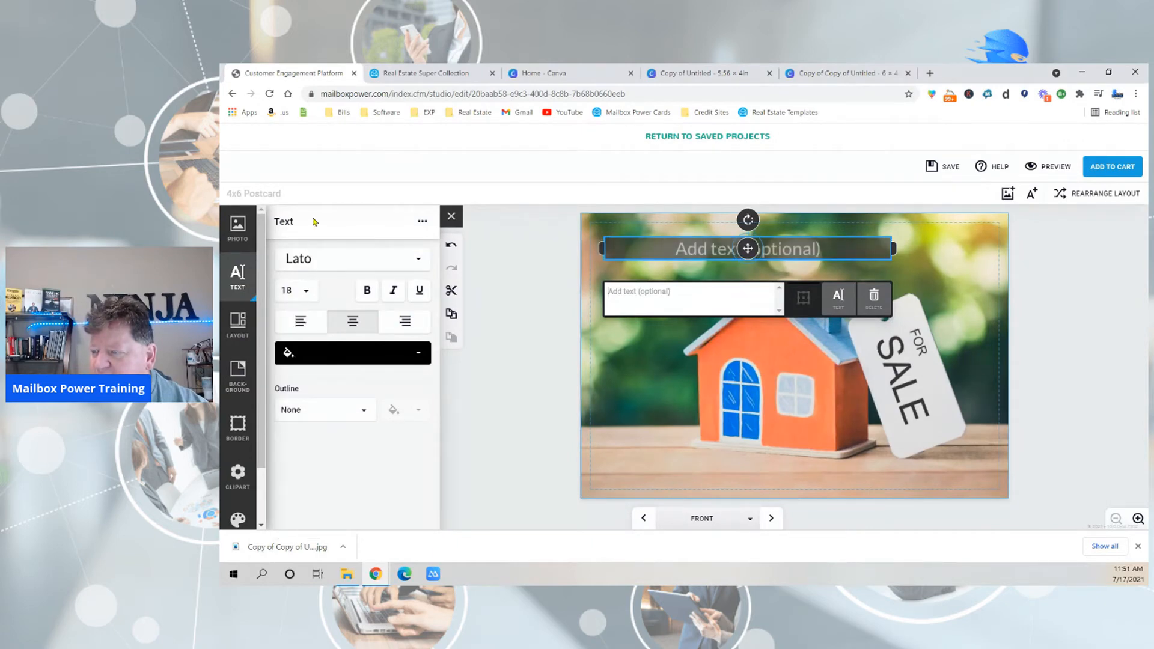
left_click(308, 259)
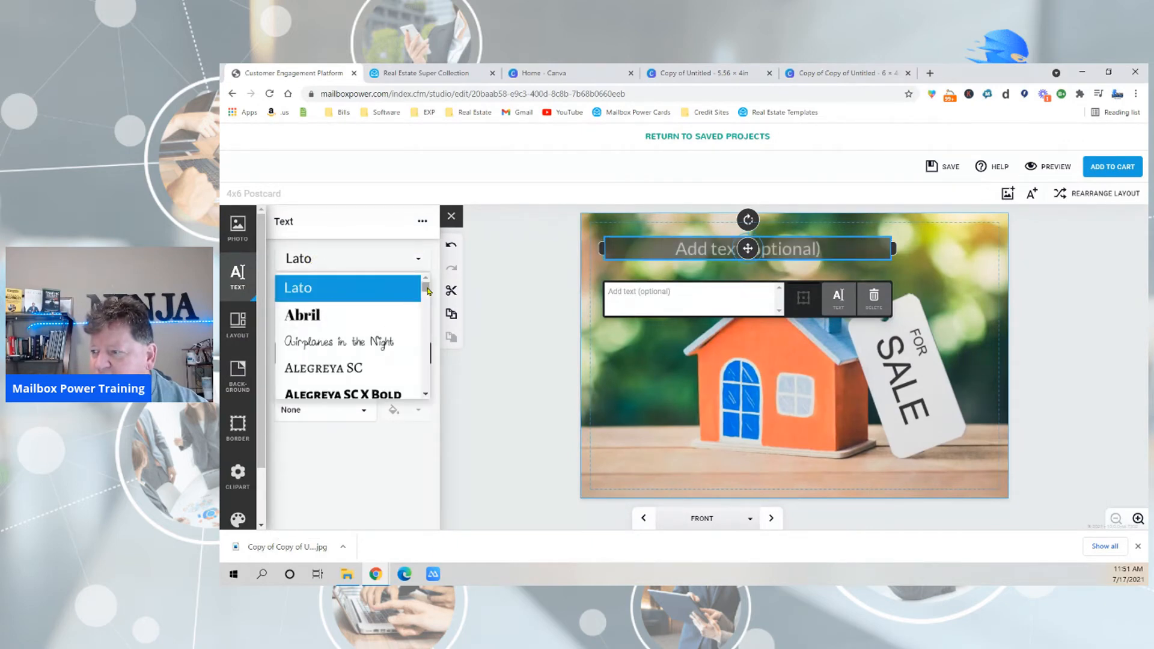
left_click_drag(426, 286, 426, 291)
left_click_drag(425, 292, 426, 292)
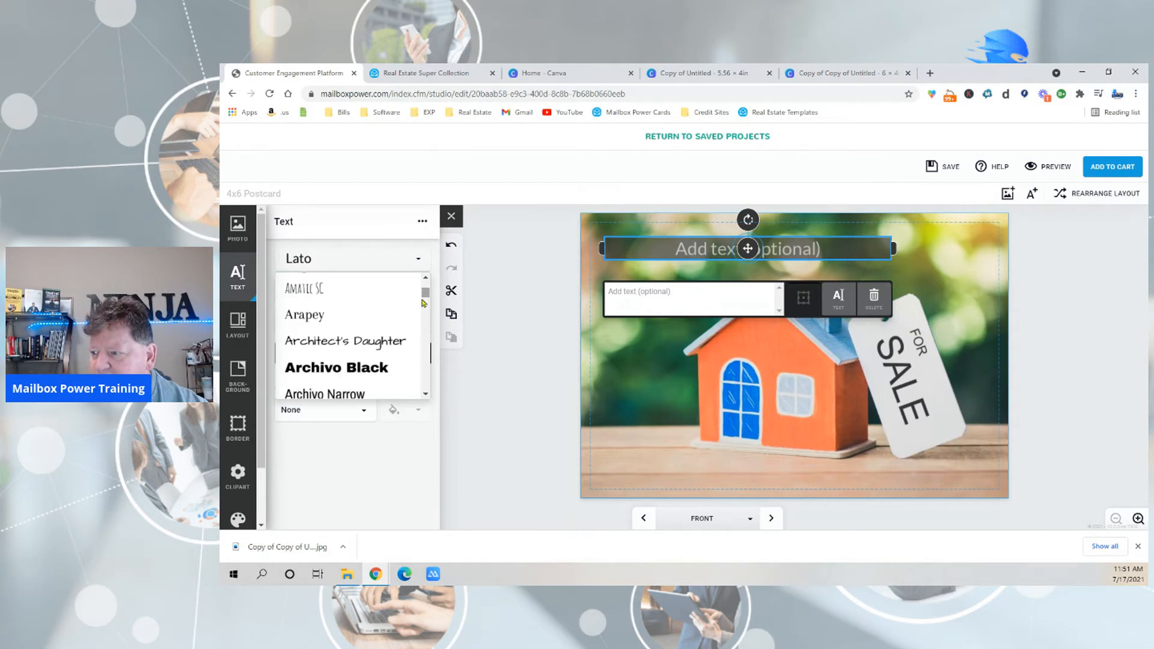
left_click(353, 373)
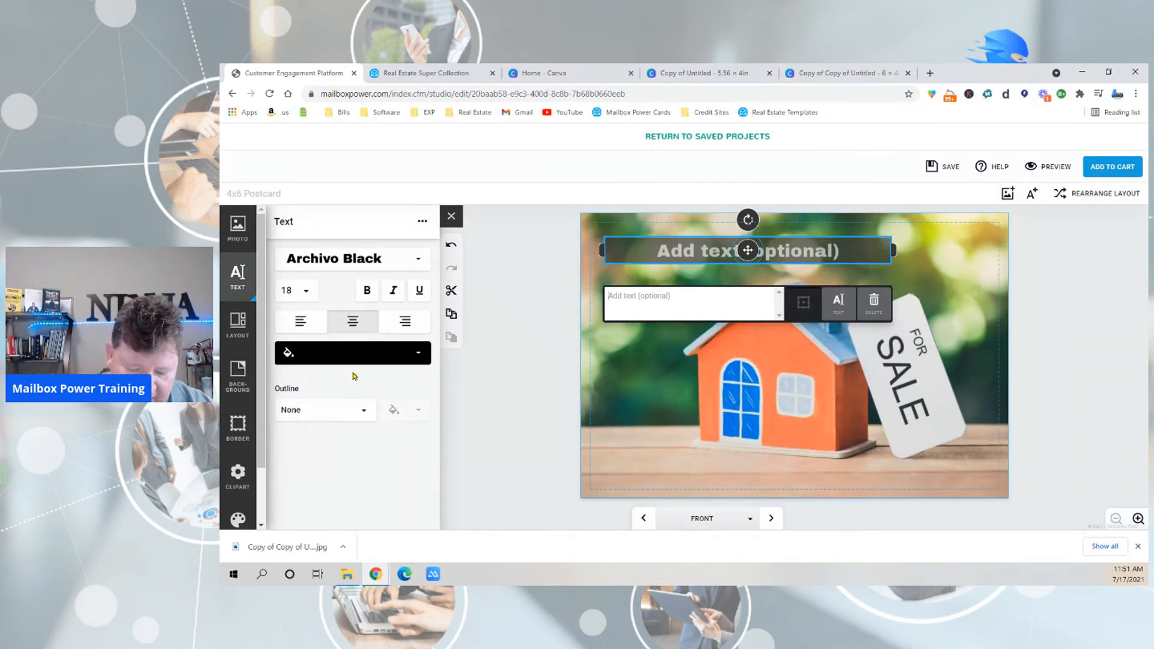
Enter "The Housing MArket Is ON FIRE!" as the headline in the text box.
type("The Hous")
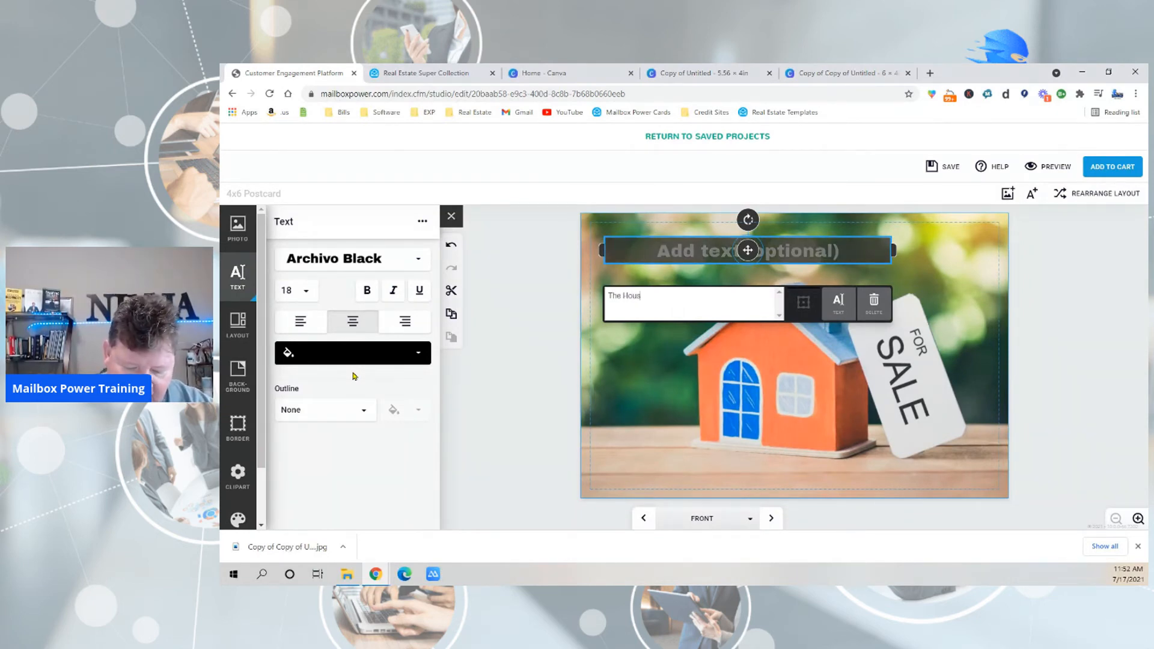
type("ing MArk")
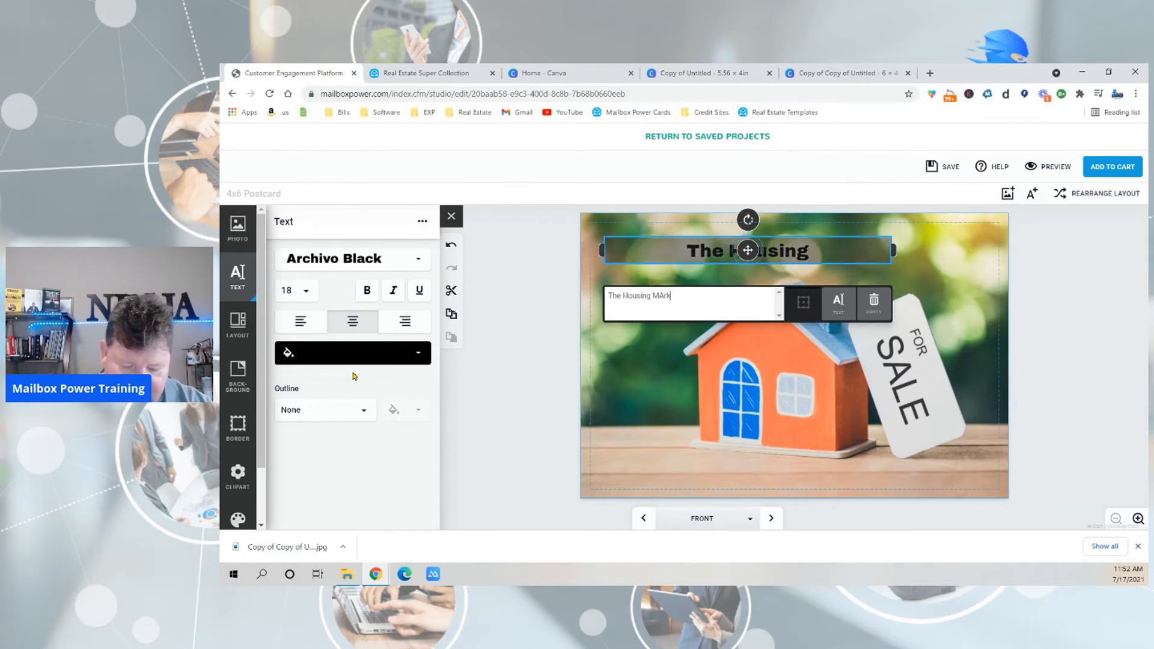
type("et Is ON")
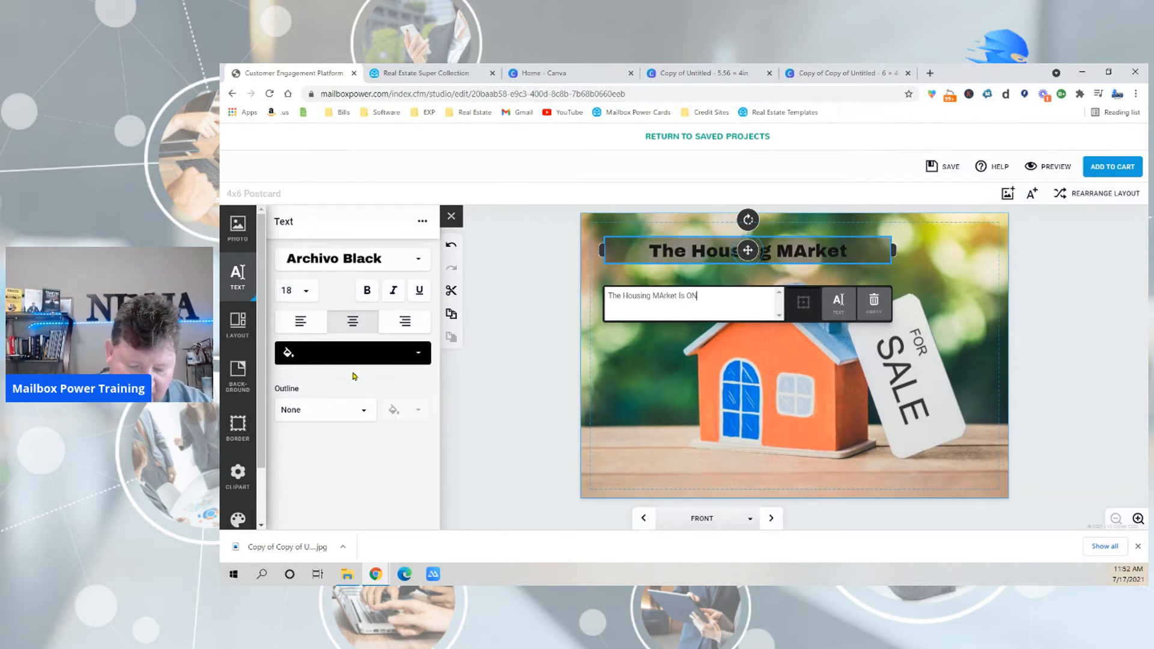
type(" FIRE!")
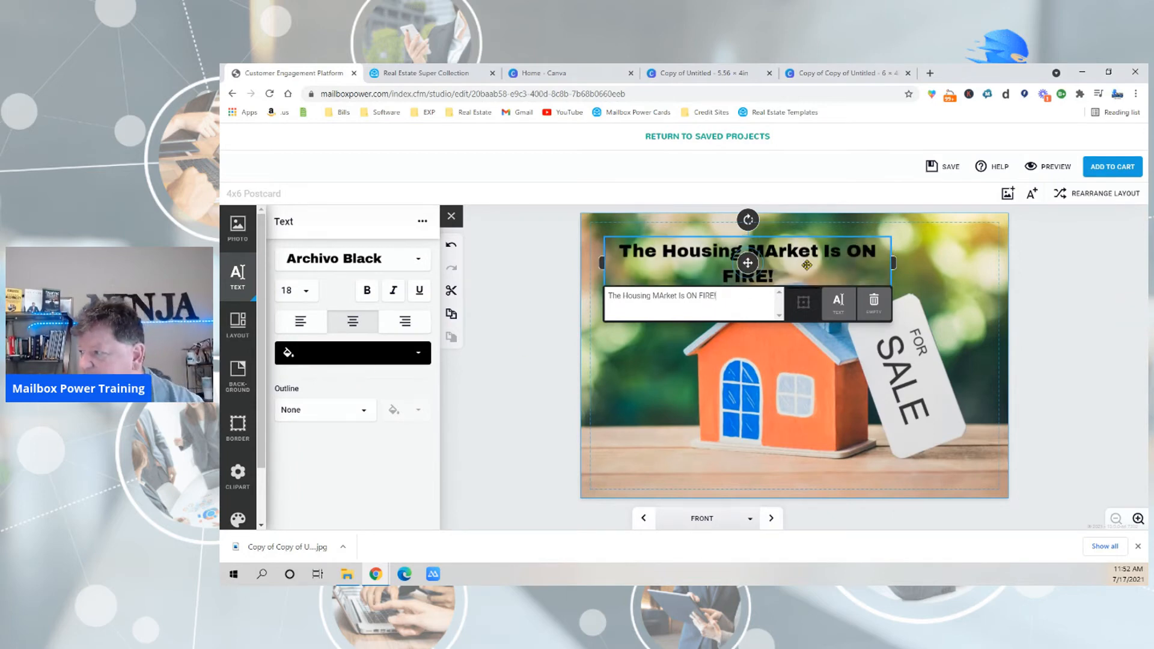
Change the headline's text color to red.
left_click(317, 354)
scroll(340, 412, "down", 5)
scroll(373, 459, "down", 3)
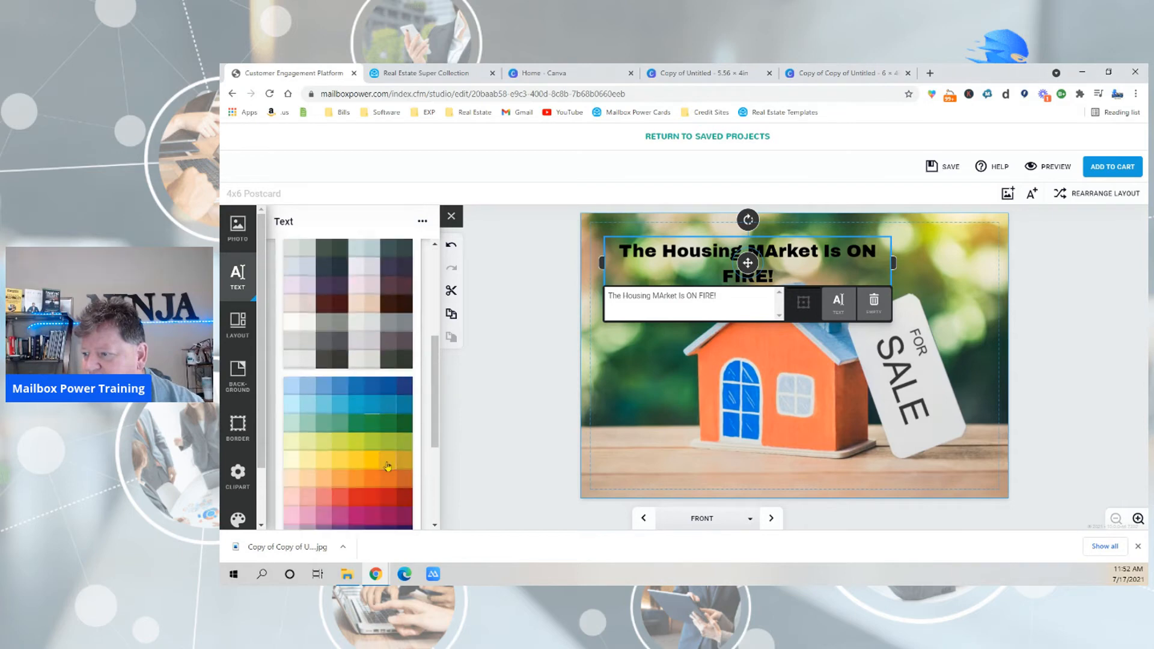
left_click(387, 497)
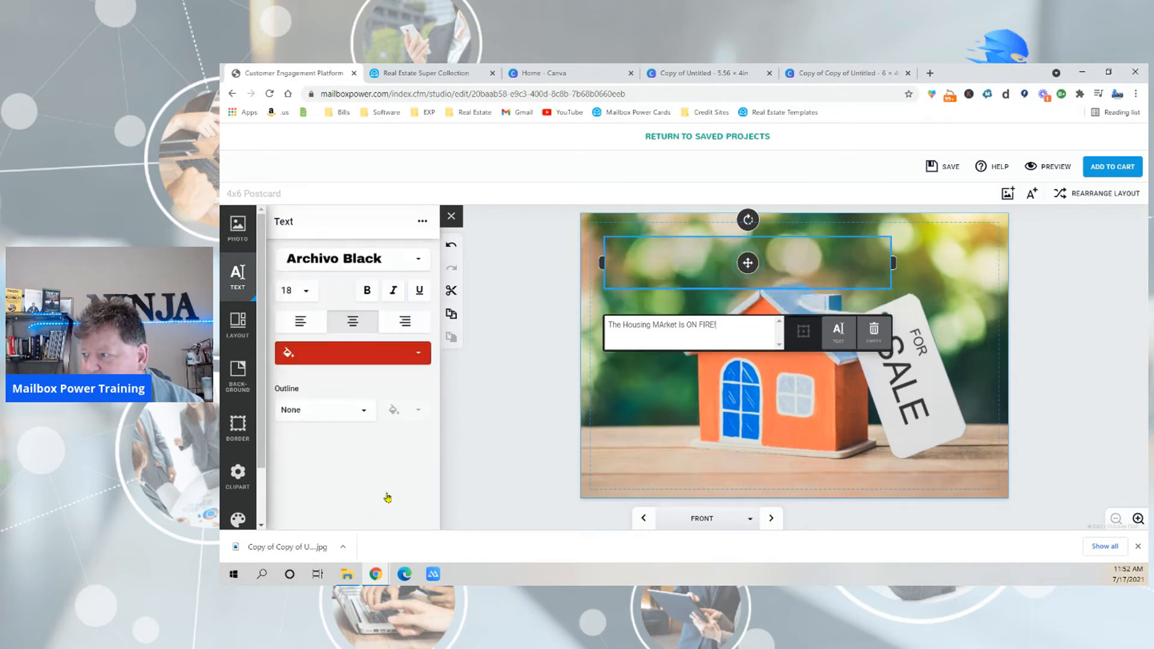
left_click(497, 455)
left_click(740, 258)
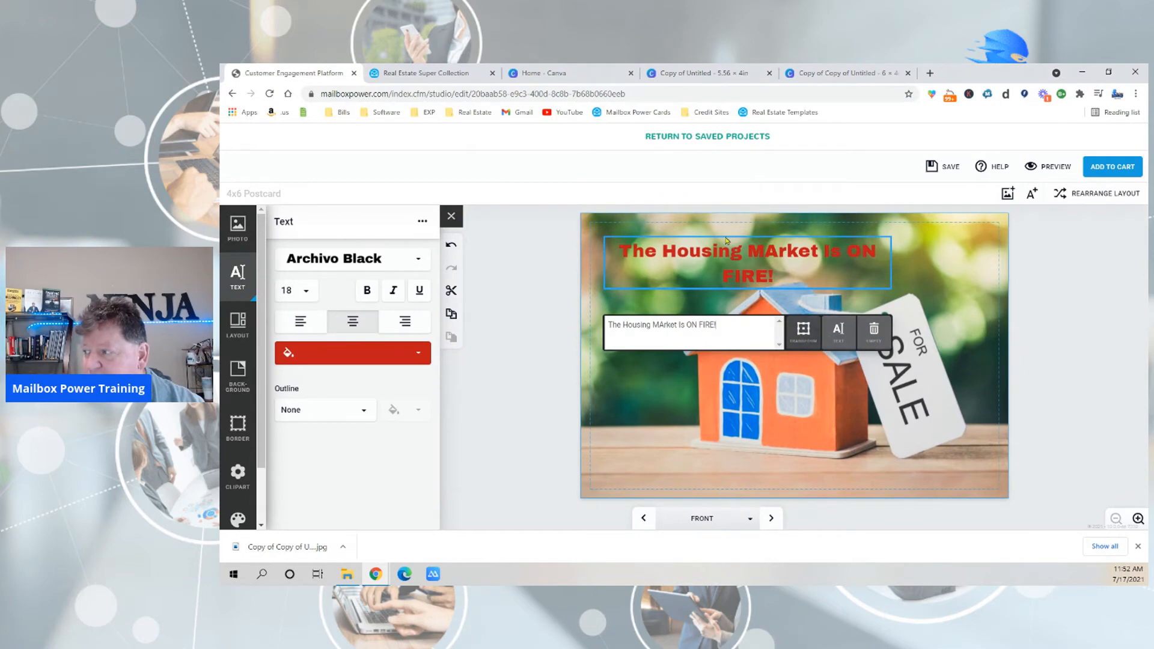
left_click(536, 417)
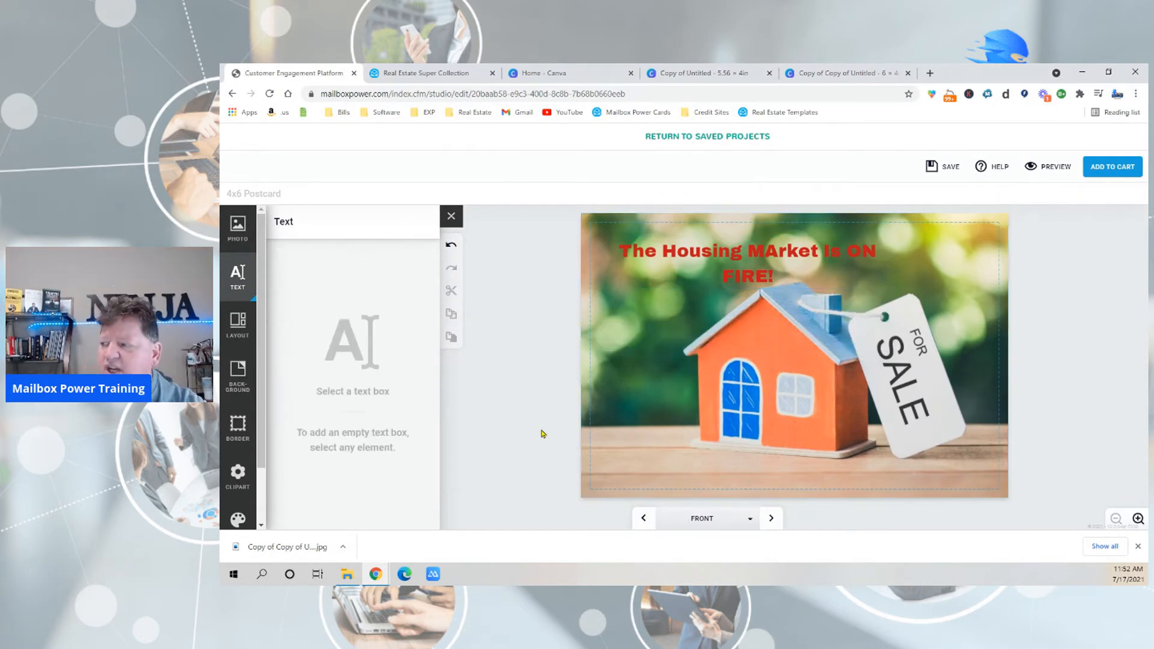
Move the headline text box slightly up and to the left, toward the postcard's upper-left corner.
left_click(740, 261)
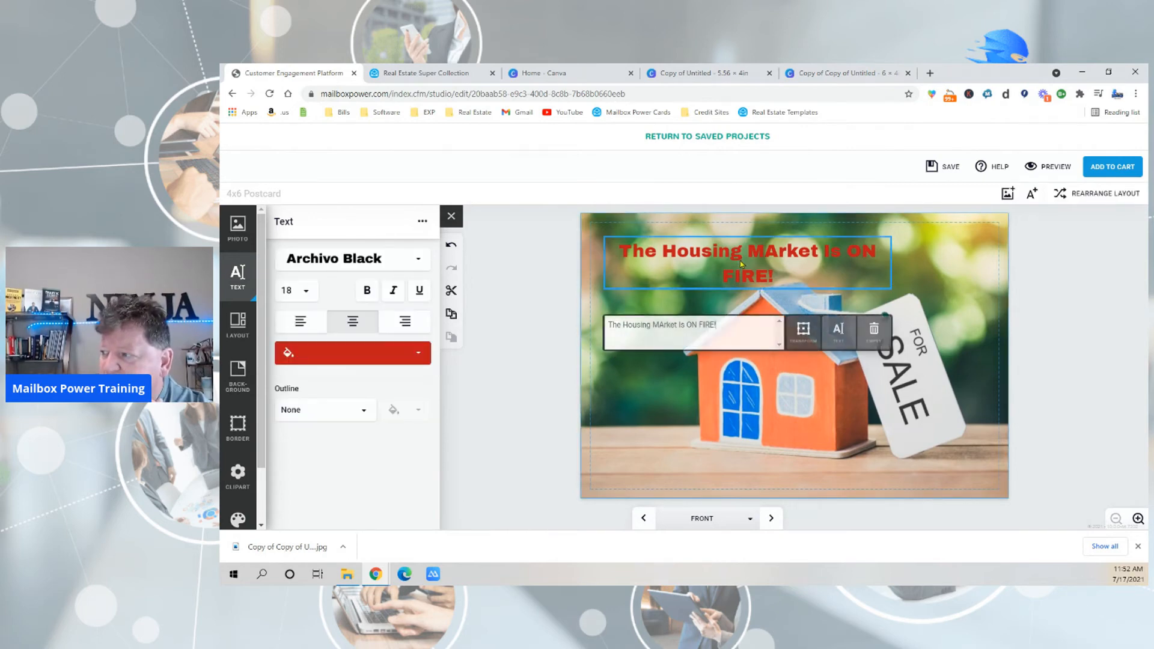
left_click(803, 332)
mouse_move(748, 275)
left_mouse_down()
mouse_move(747, 391)
mouse_move(718, 431)
mouse_move(734, 240)
mouse_move(860, 263)
mouse_move(726, 266)
mouse_move(735, 258)
left_mouse_up()
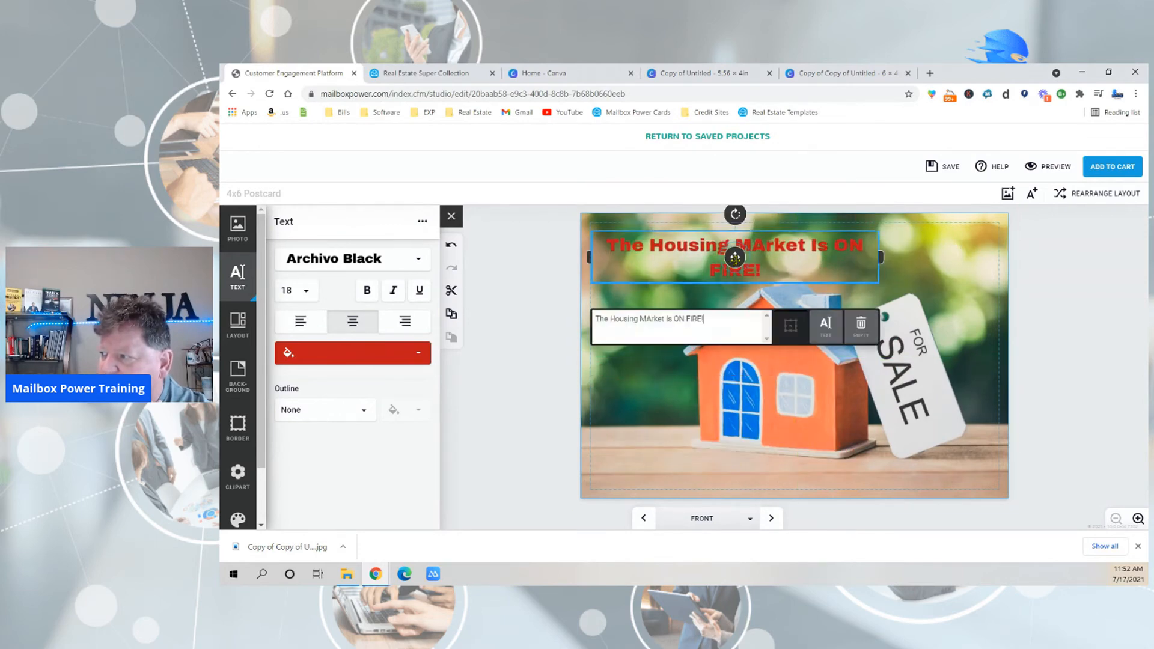
Correct the capitalization of "MArket" to "Market" in the headline.
left_click(651, 321)
key("BackSpace")
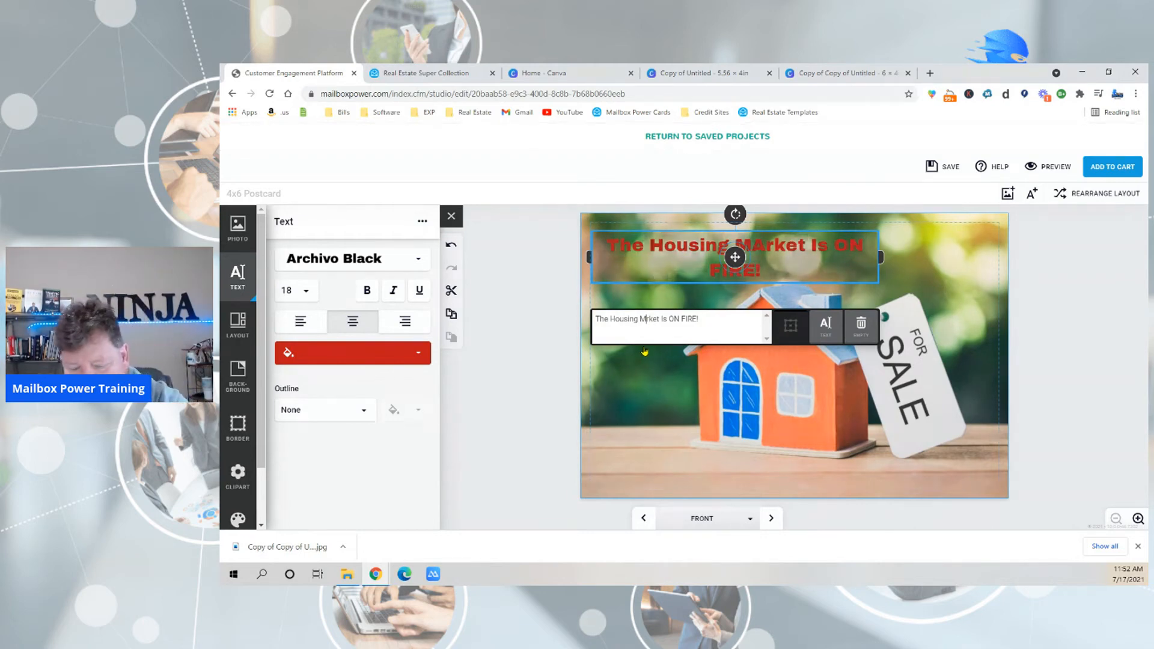
type("a")
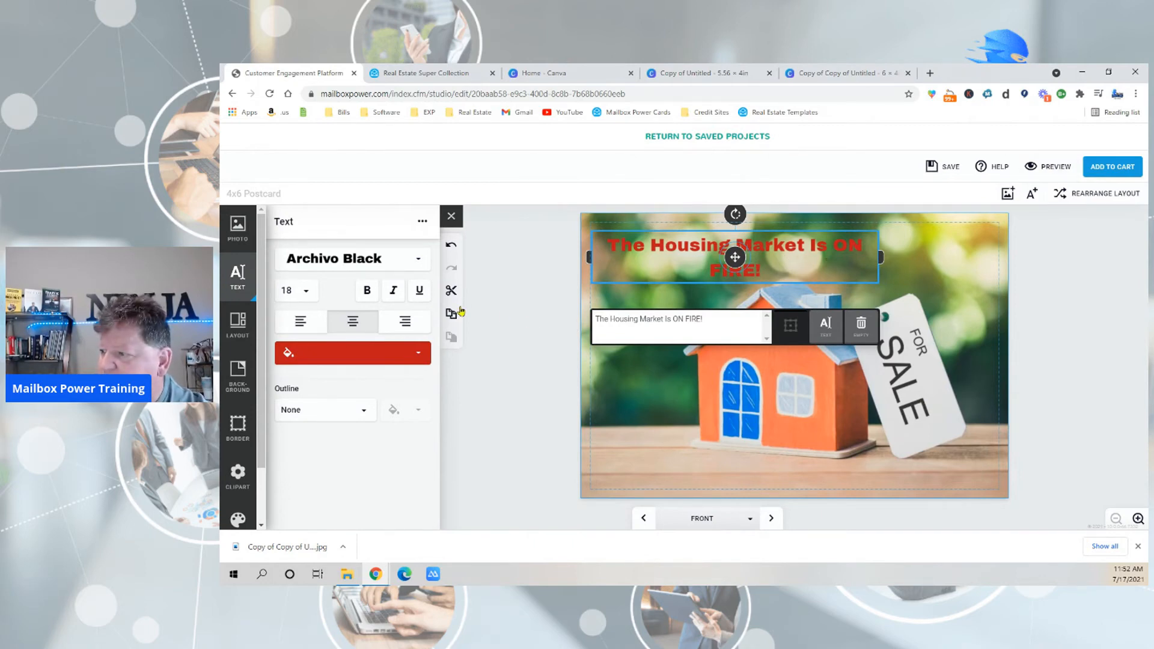
left_click(514, 319)
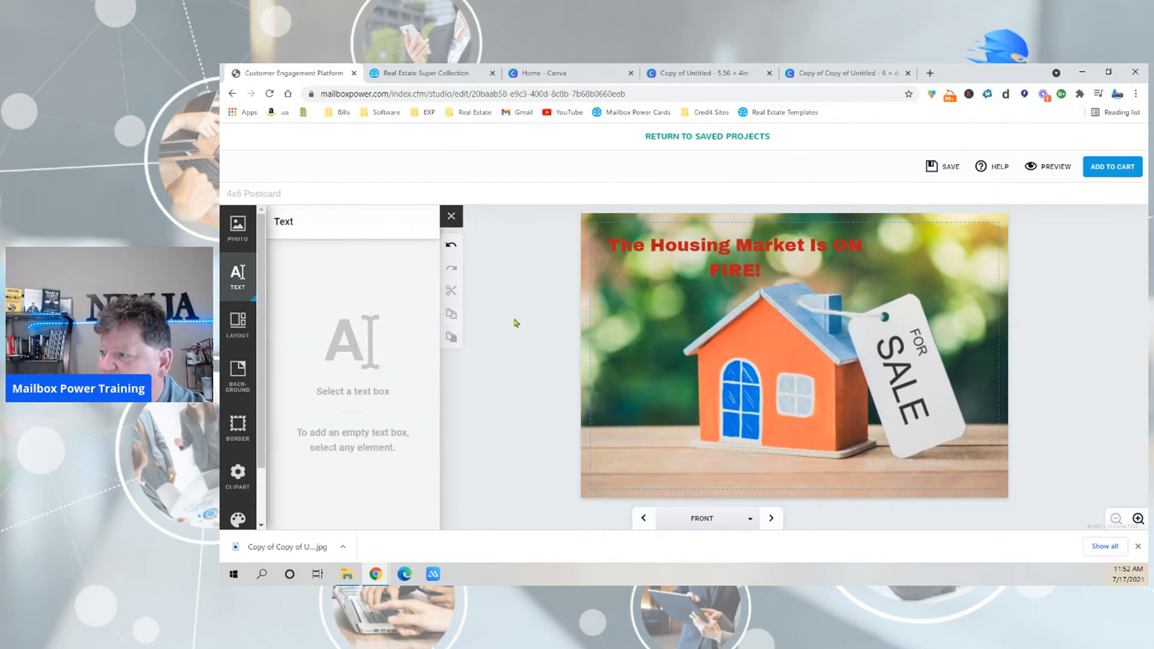
Duplicate the headline text box and place the copy below the house near the postcard's lower edge.
left_click(663, 268)
key("ctrl+c")
key("ctrl+v")
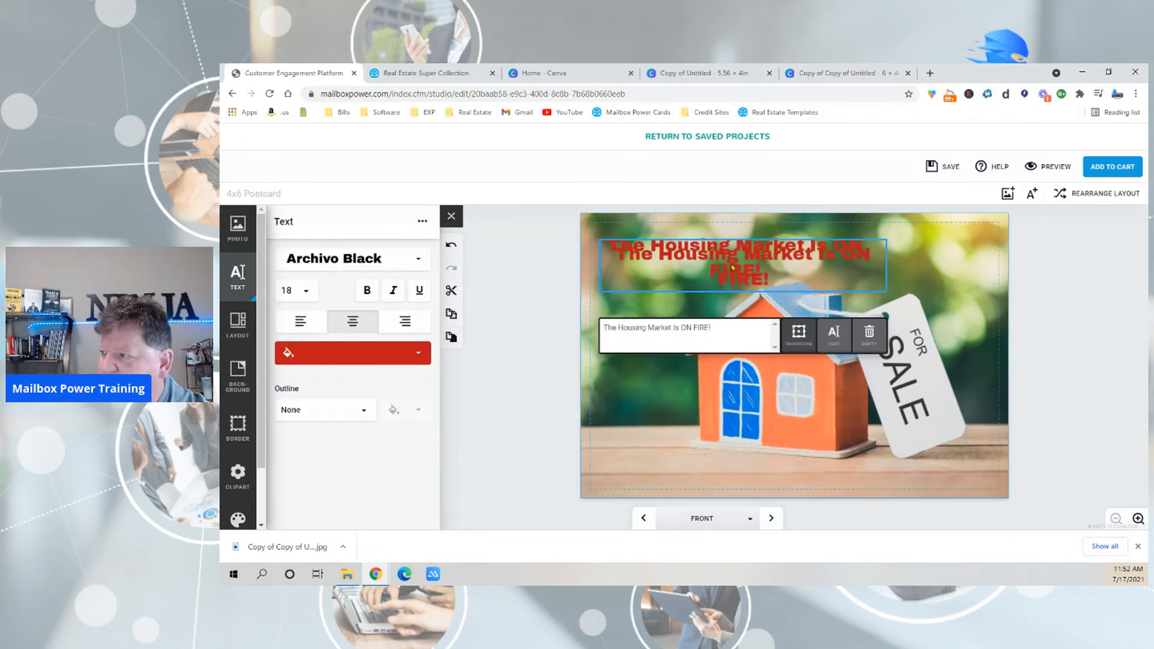
left_click(799, 334)
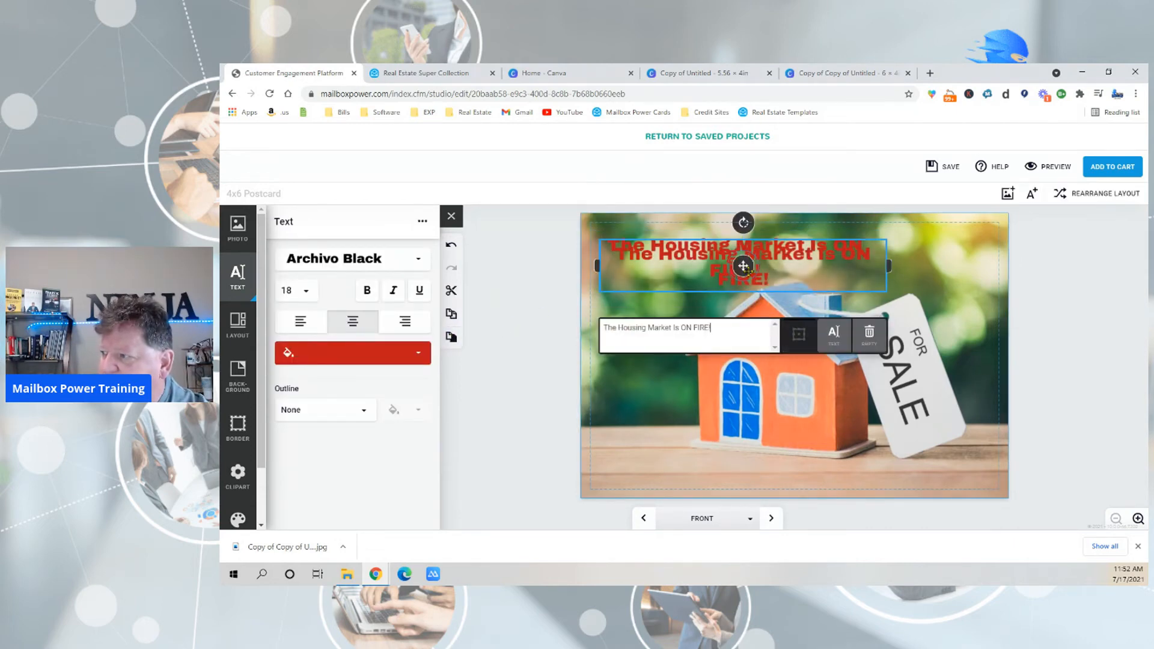
left_click_drag(744, 266, 728, 466)
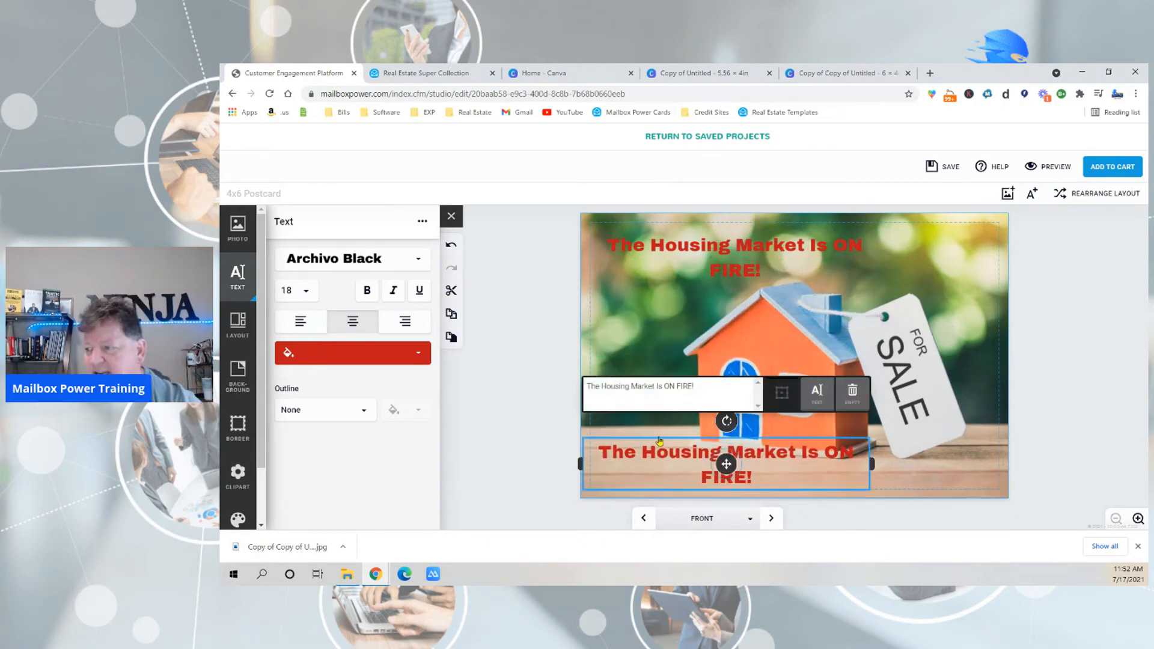
Set the lower text box's font size to 14, reposition it, and widen it across nearly the full postcard width.
left_click(305, 291)
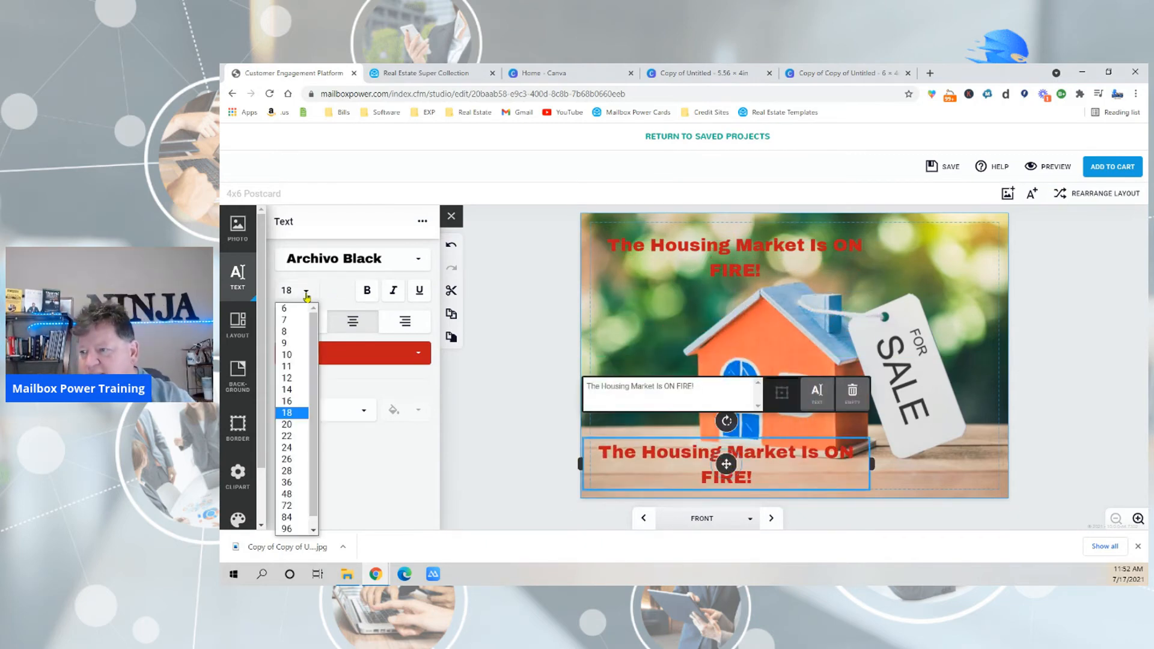
left_click(287, 389)
left_click_drag(726, 449, 742, 471)
left_click_drag(890, 468, 994, 471)
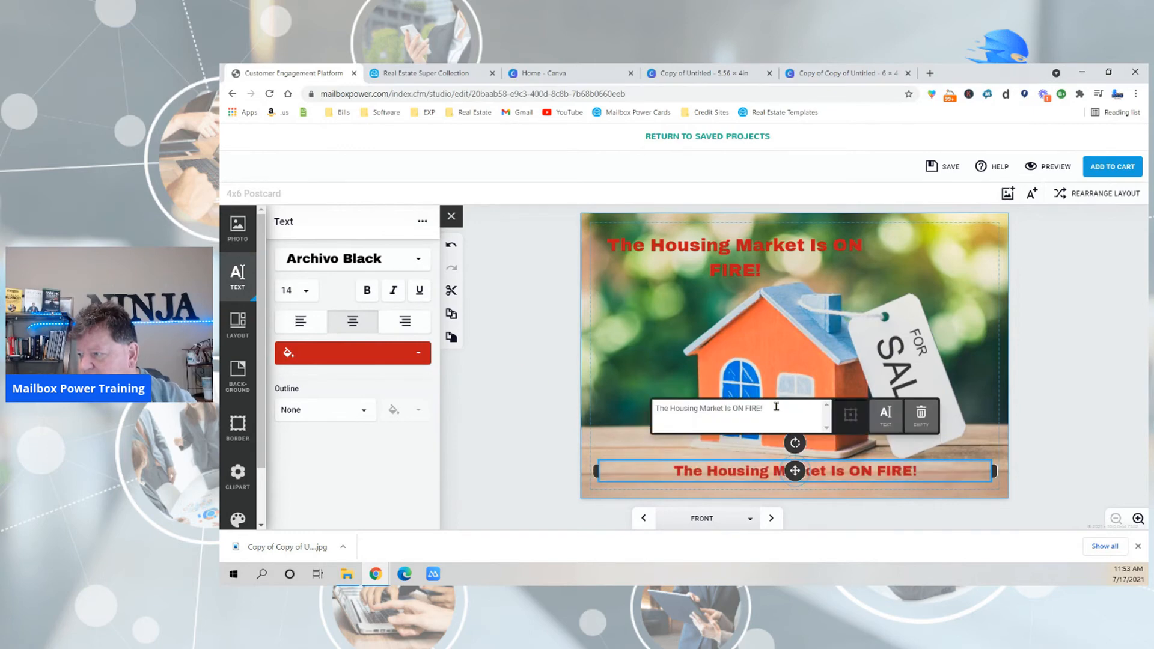
Replace the lower text with "Want To See How Much Your Home Is Worth?" and move it up slightly.
triple_click(779, 406)
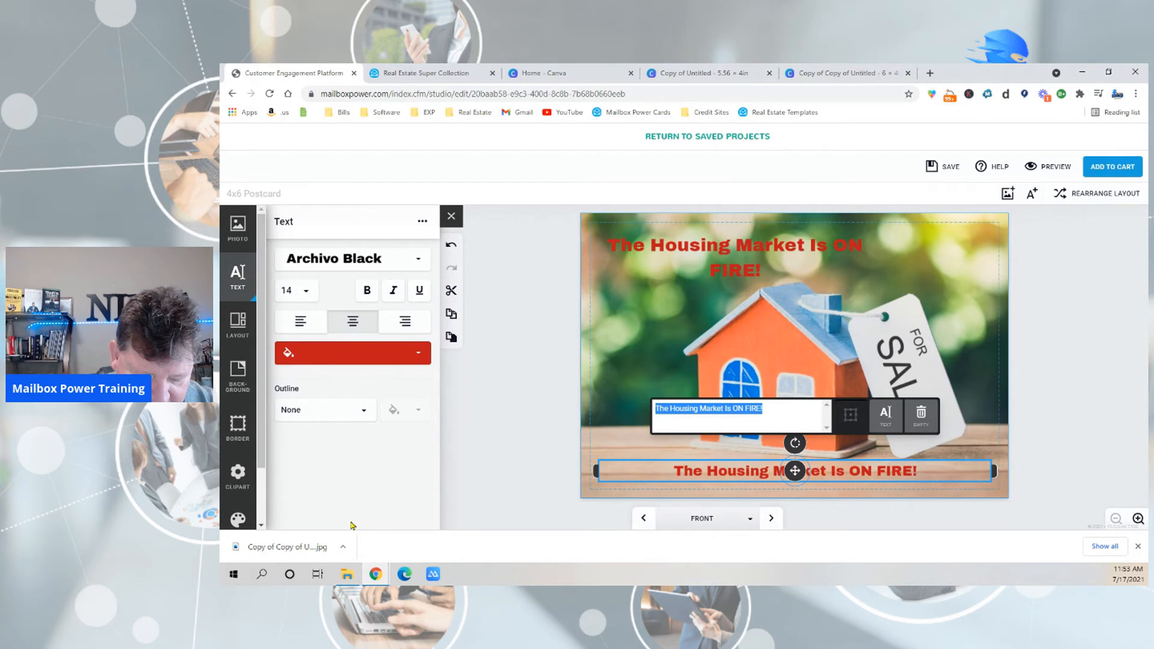
type("Want T")
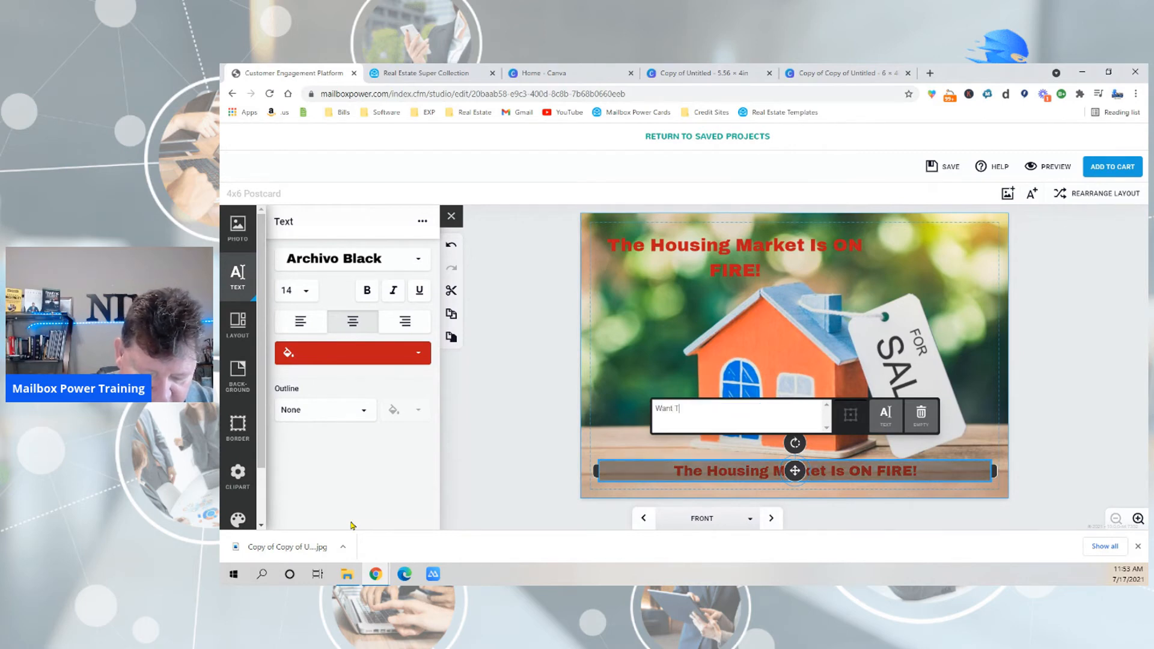
type("o See How Much")
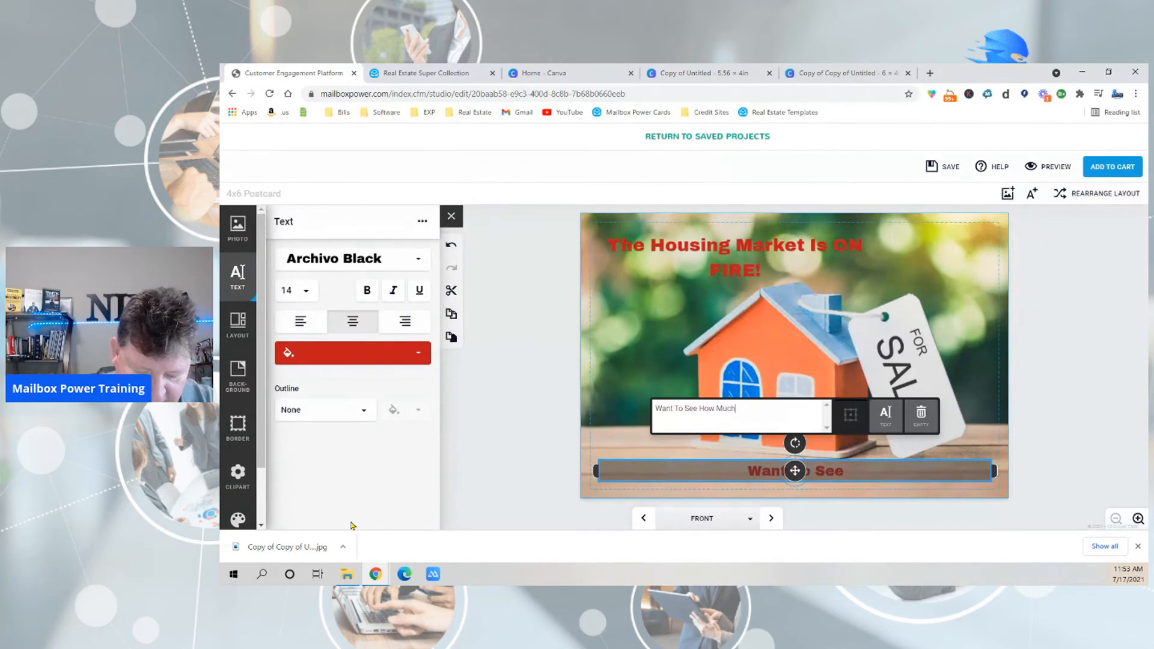
type(" Your Home Is")
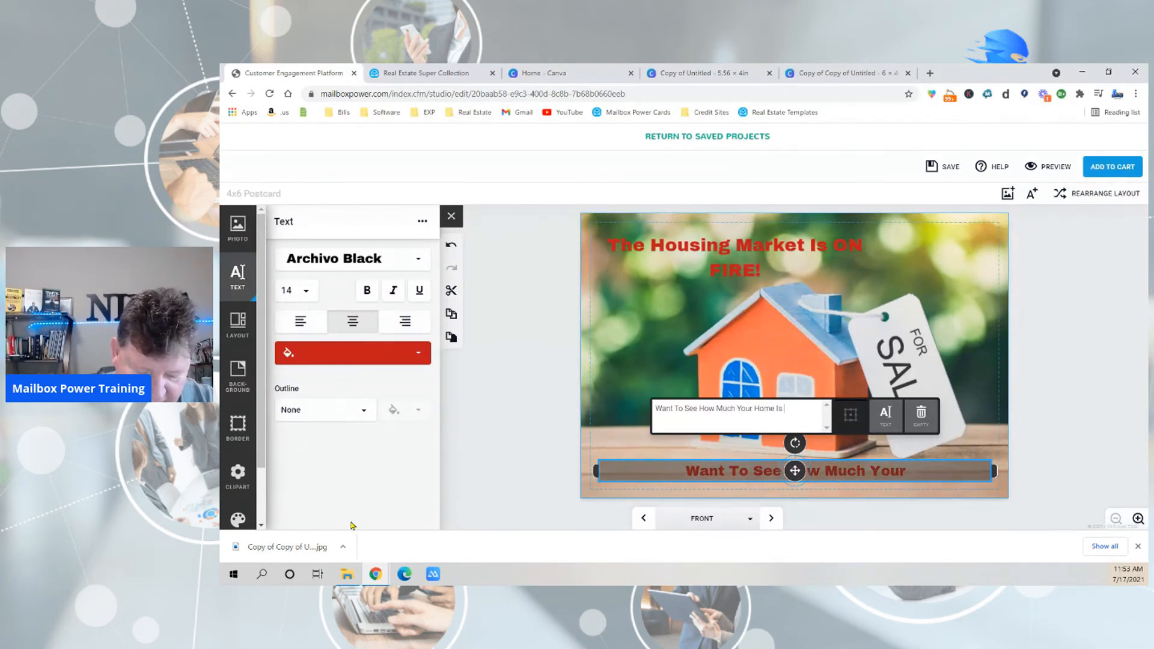
type(" Worth")
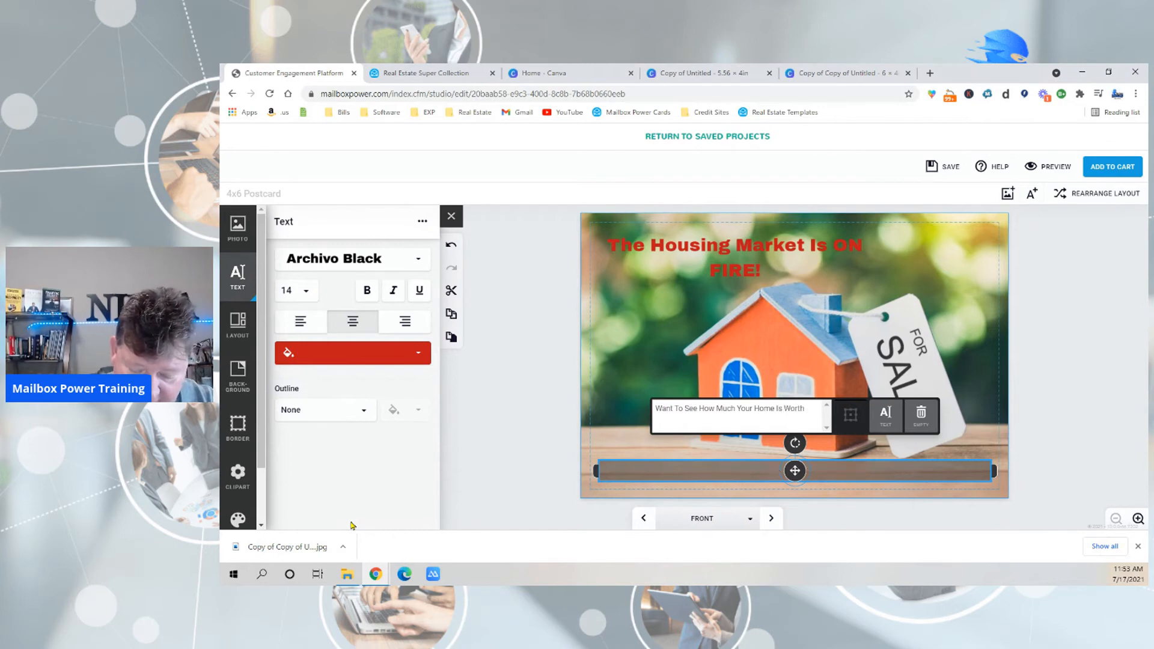
type("?")
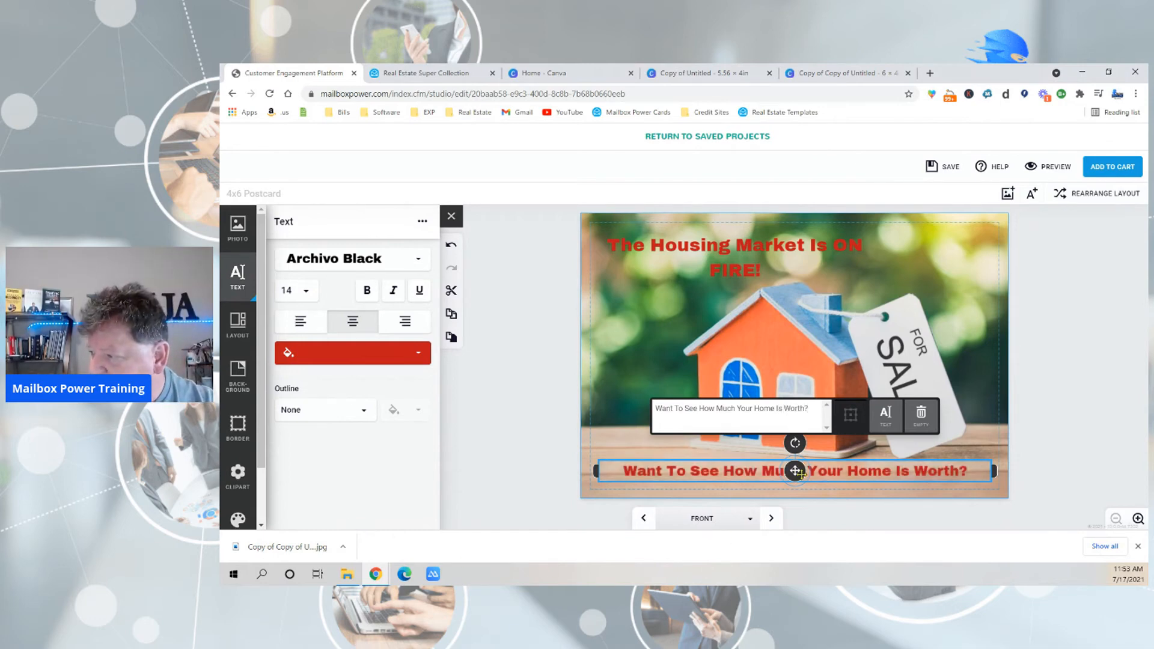
left_click_drag(795, 471, 796, 463)
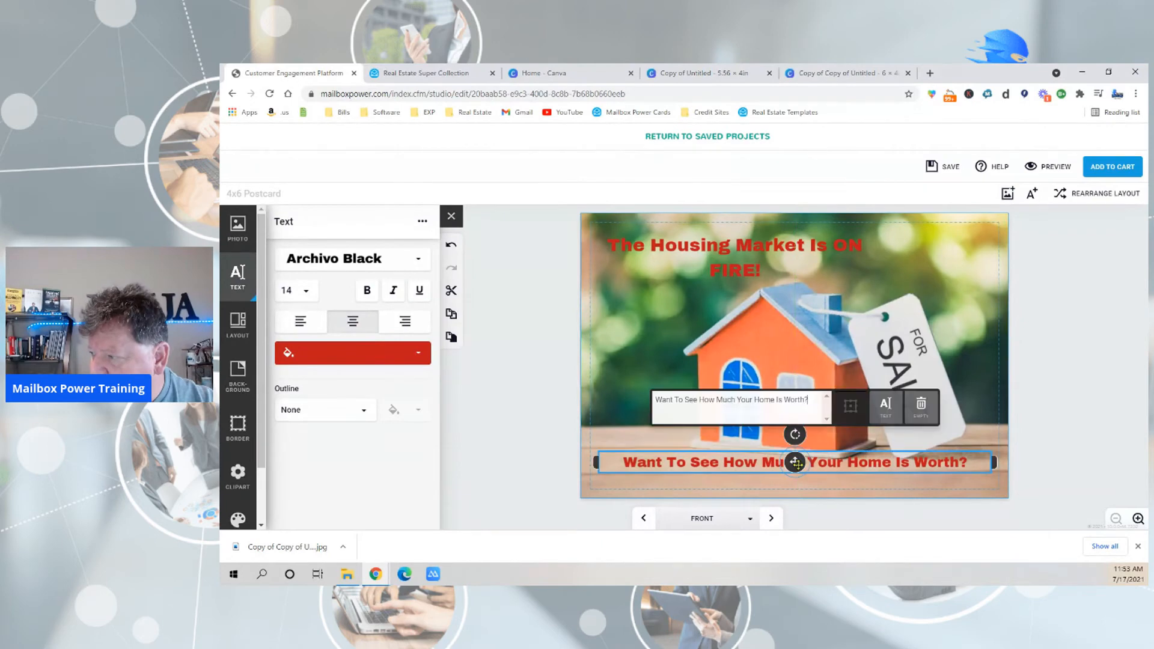
Try golden yellow for the lower text, and settle on black as its colour.
left_click(338, 364)
scroll(342, 432, "down", 5)
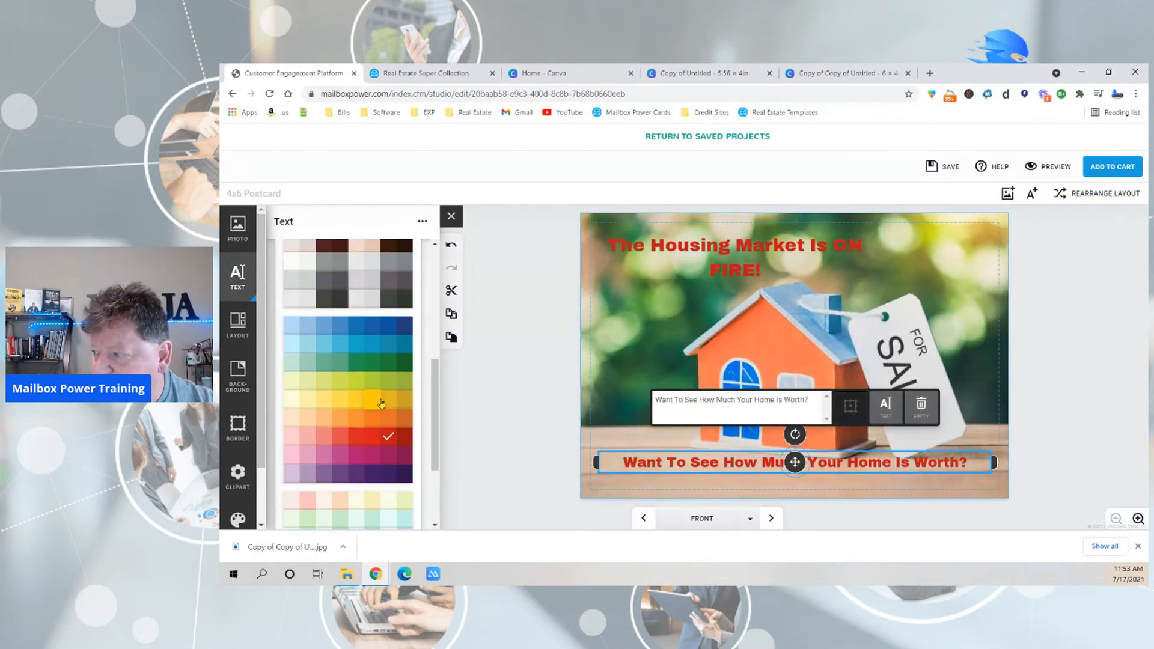
left_click(381, 403)
left_click(345, 360)
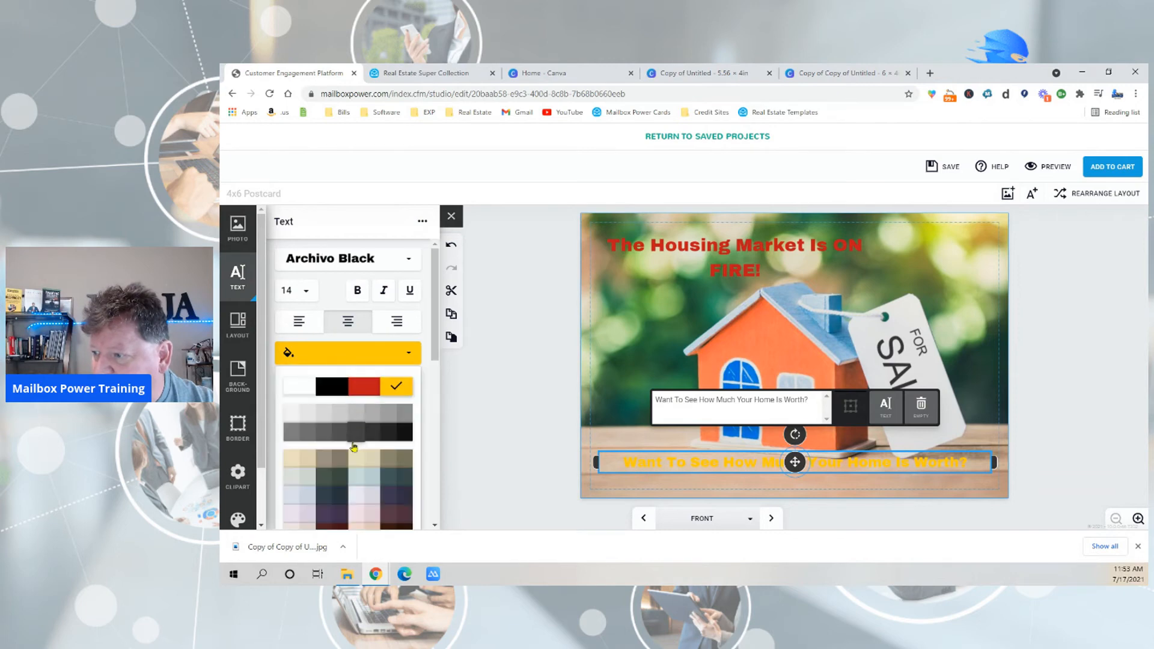
left_click(339, 386)
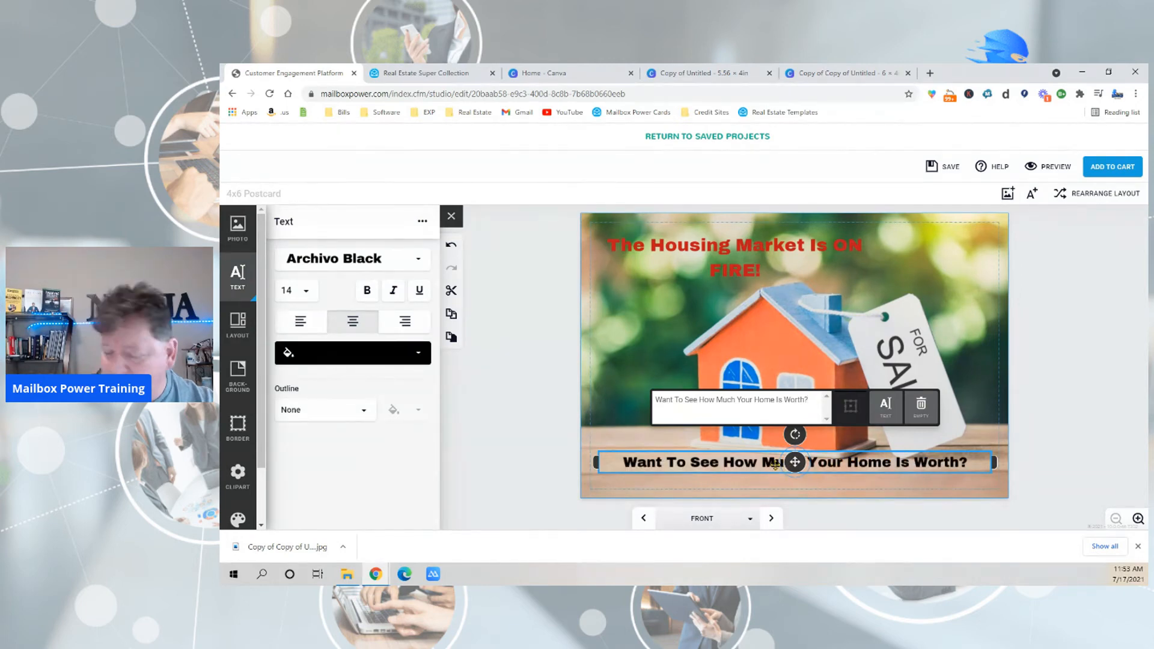
Add a second line to the lower text reading "Call or Text", the agent's first name, "At" and the agent's phone number.
key("Return")
type("C")
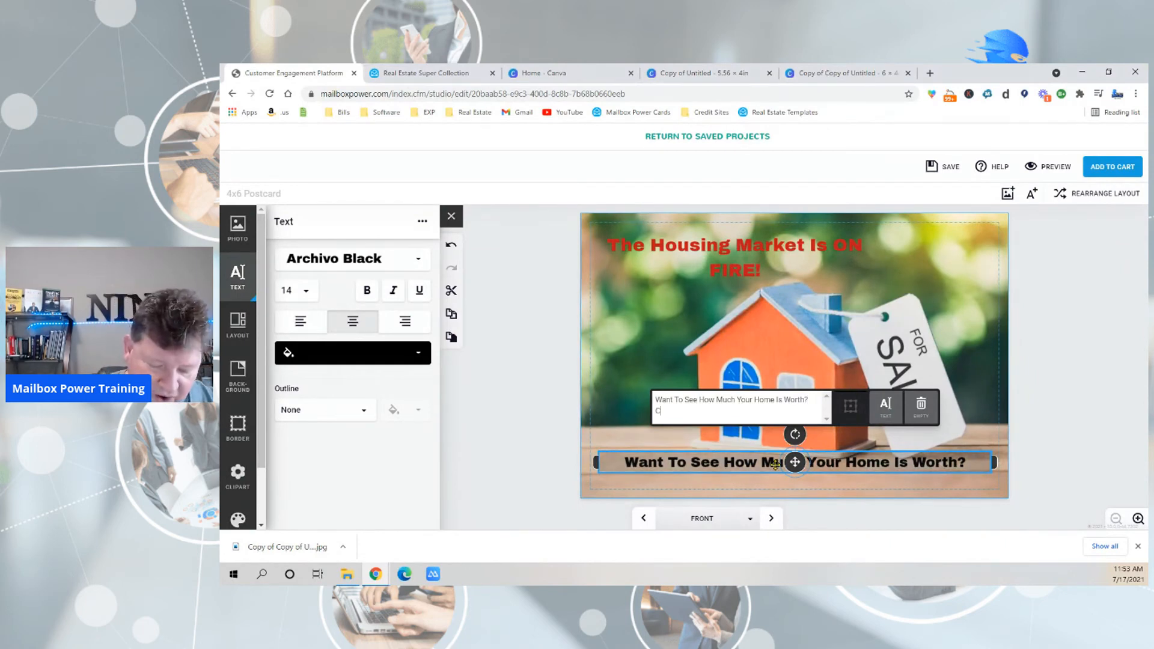
type("all or Text Kell")
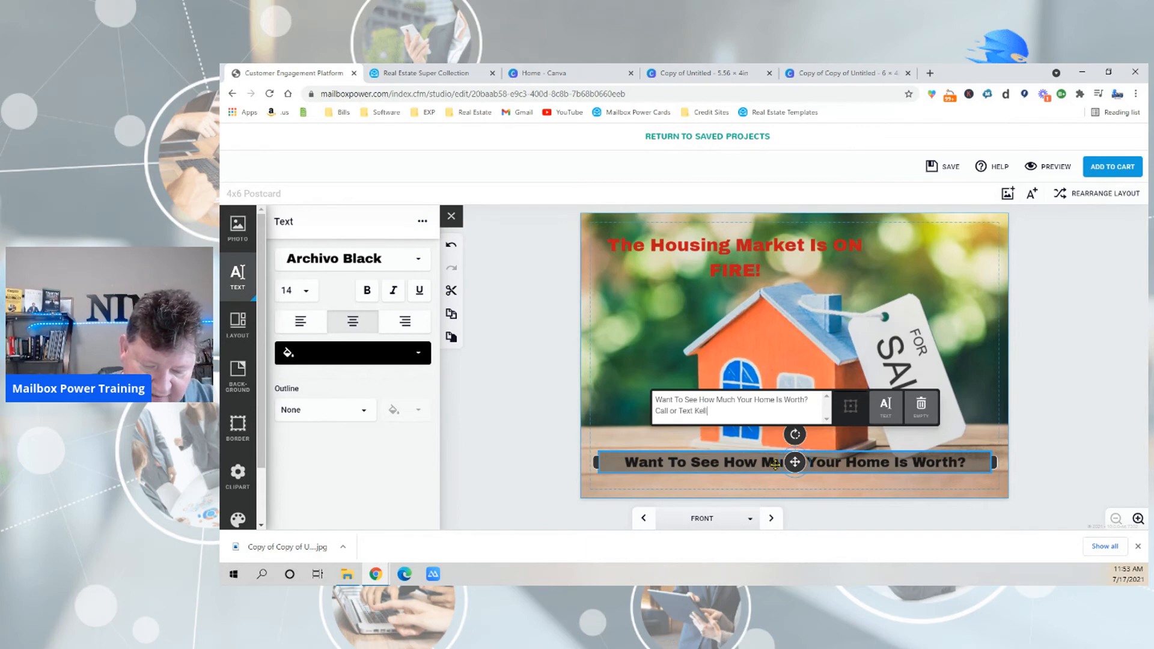
type("y At")
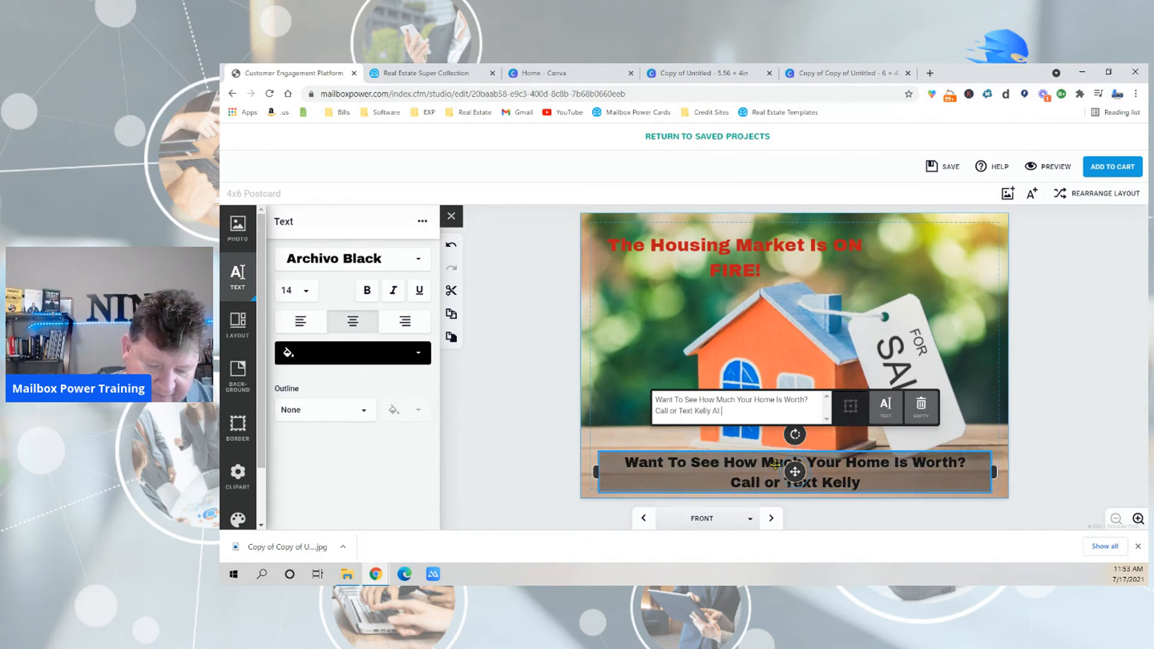
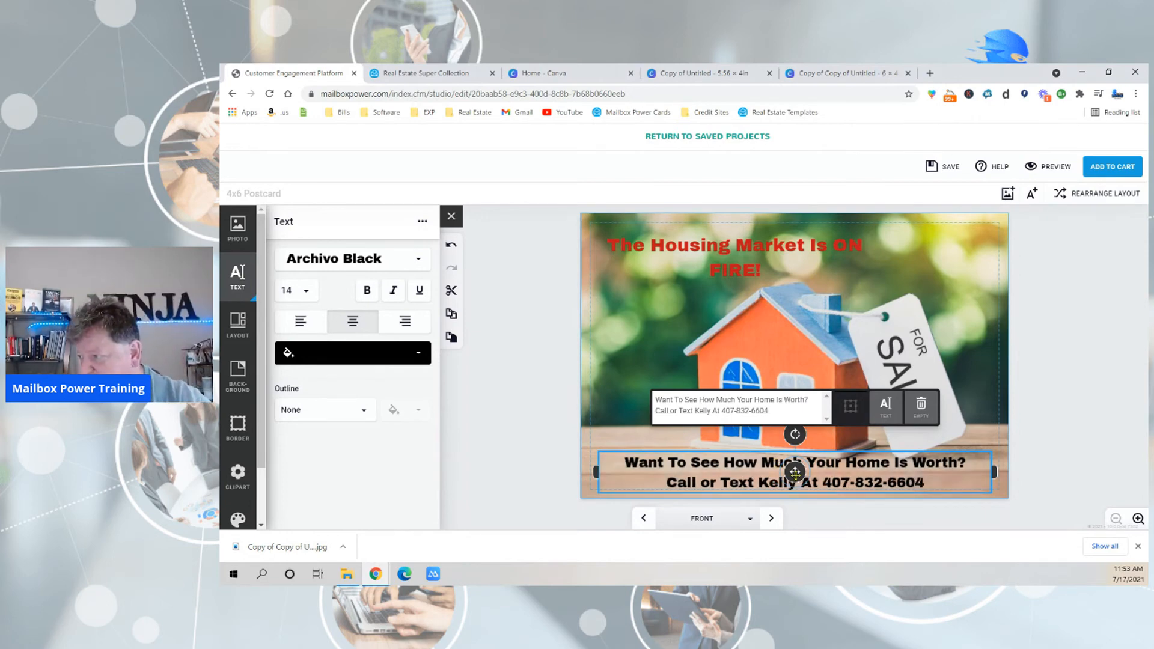
left_click(516, 394)
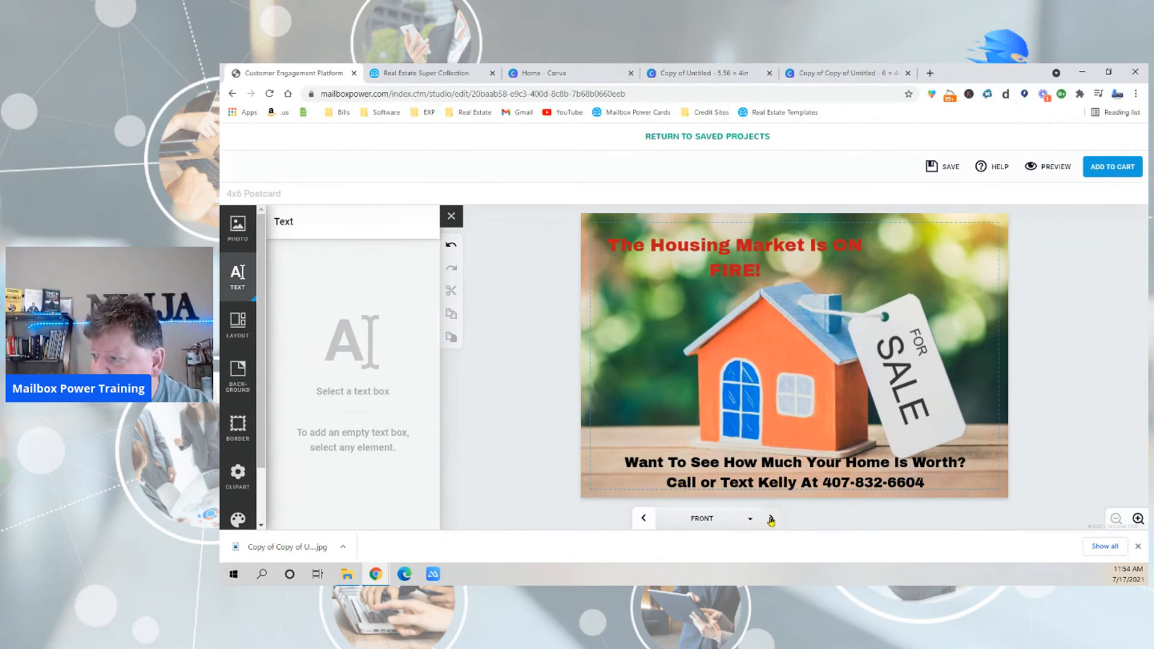
Reduce the two-line lower text to font size 12 and reposition it centred beneath the house, inside the dashed margin.
left_click(784, 479)
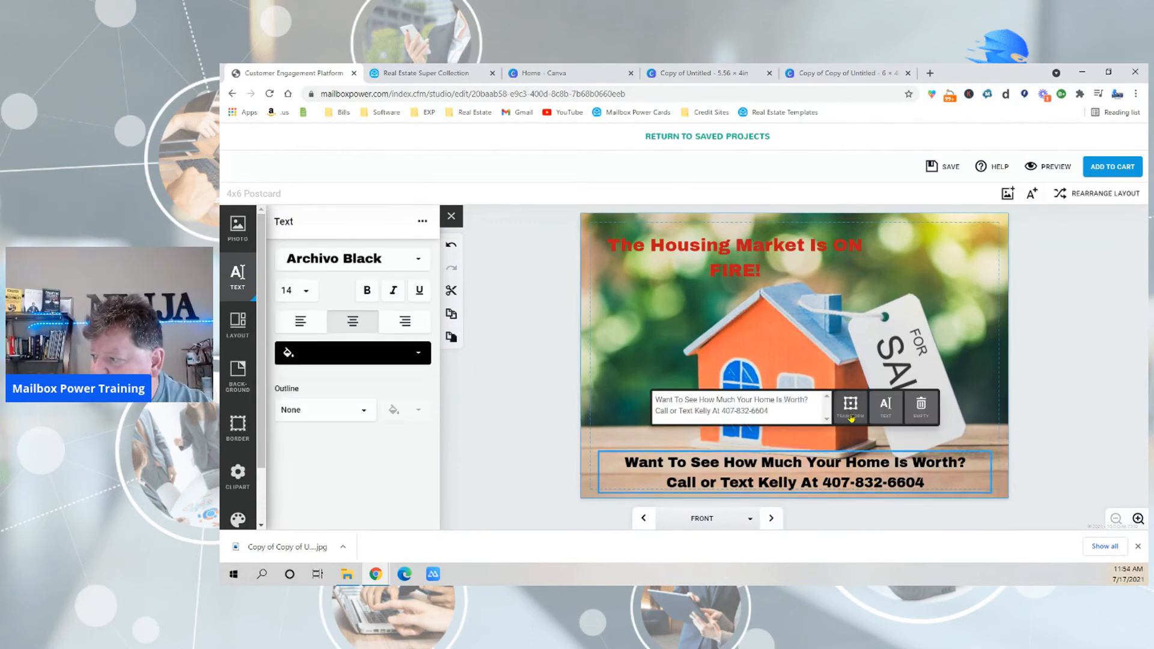
left_click_drag(794, 471, 795, 462)
left_click(306, 291)
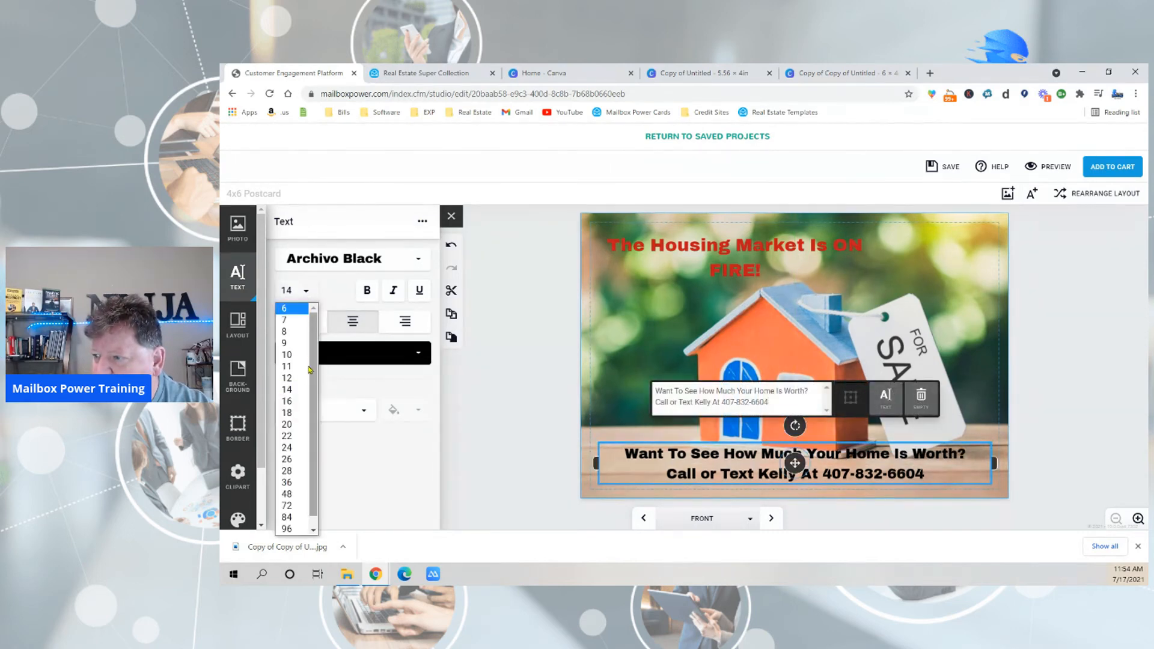
left_click(293, 377)
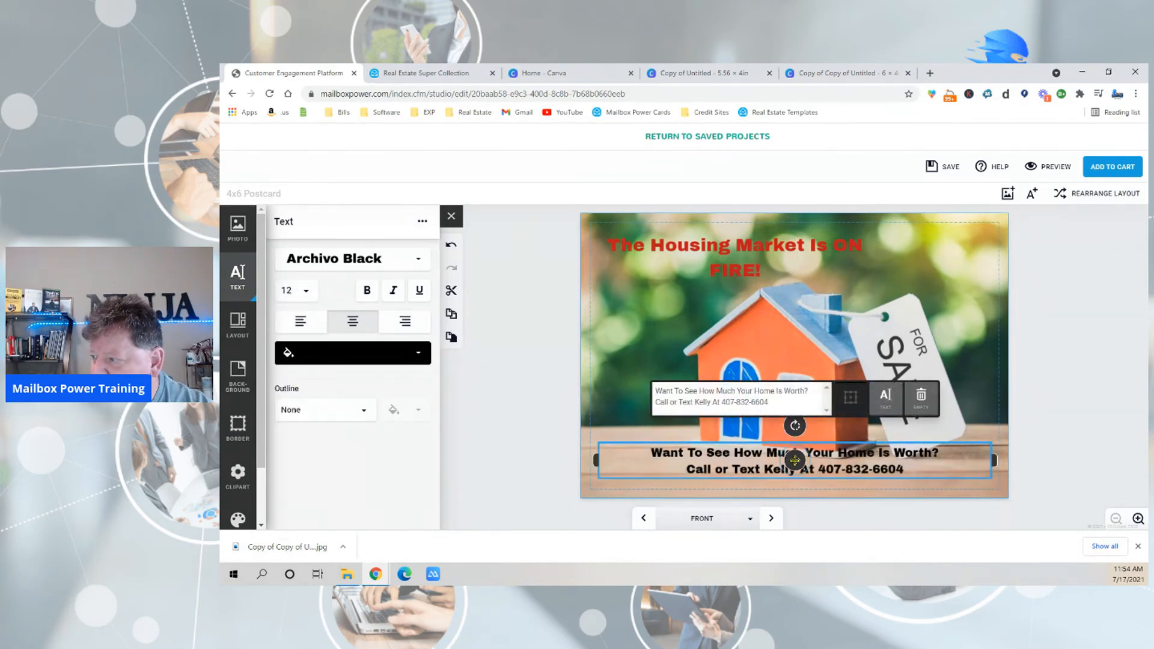
left_click_drag(795, 460, 793, 472)
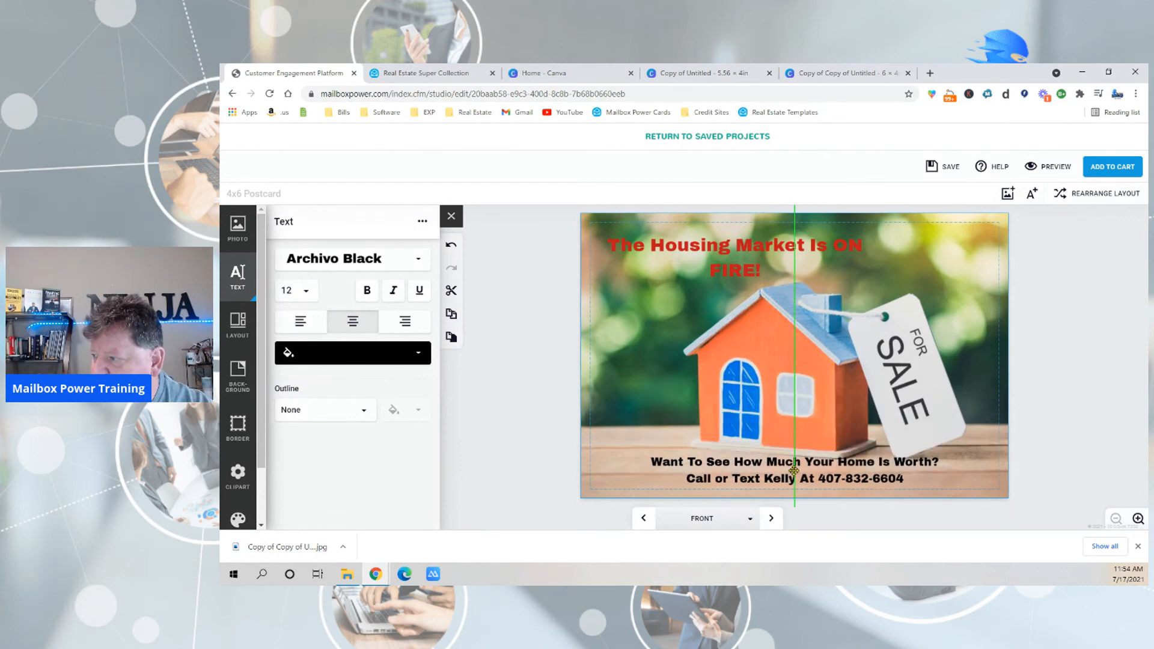
Add an empty text box to the postcard's back and place it along the left margin, above the address area.
left_click(771, 518)
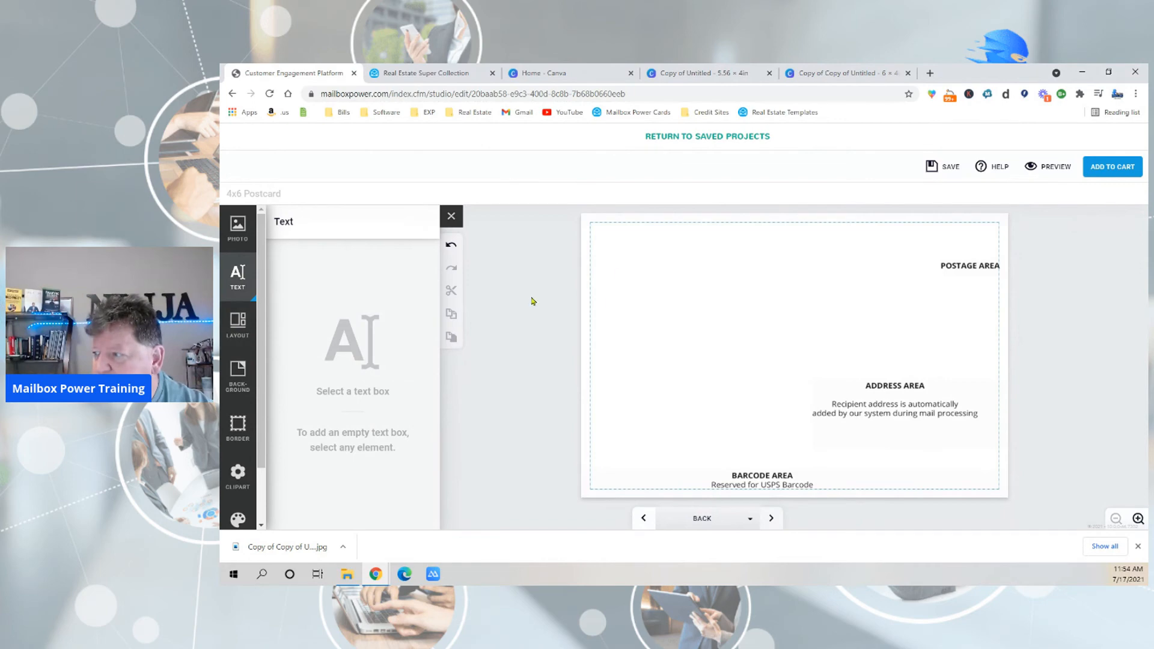
left_click(635, 268)
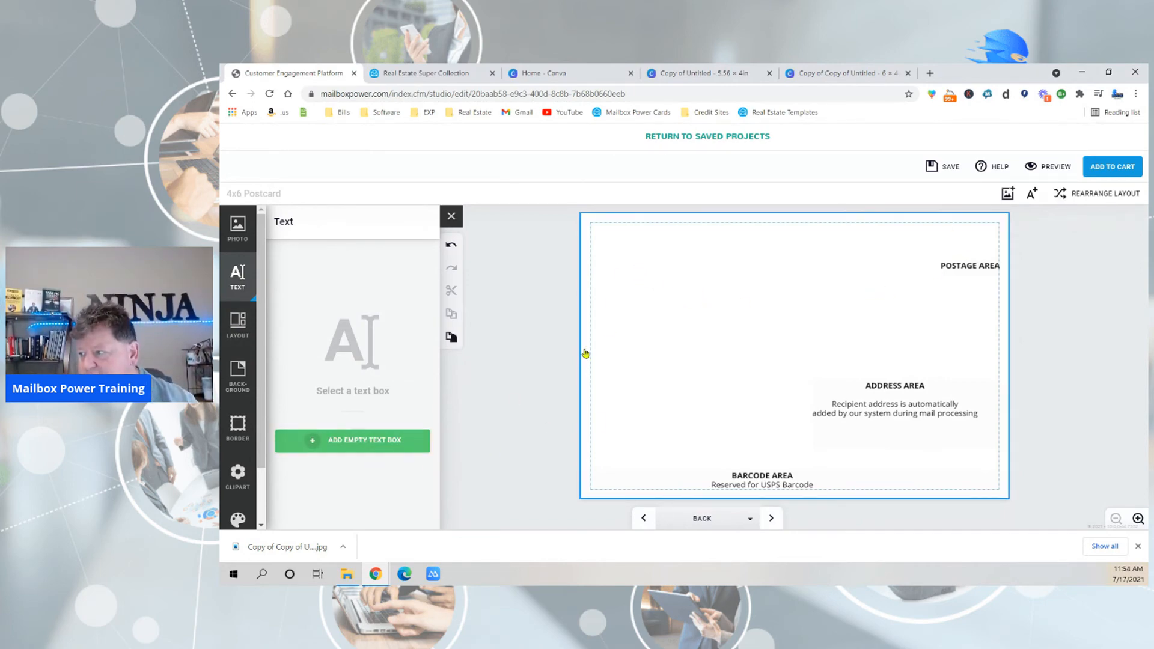
left_click(360, 444)
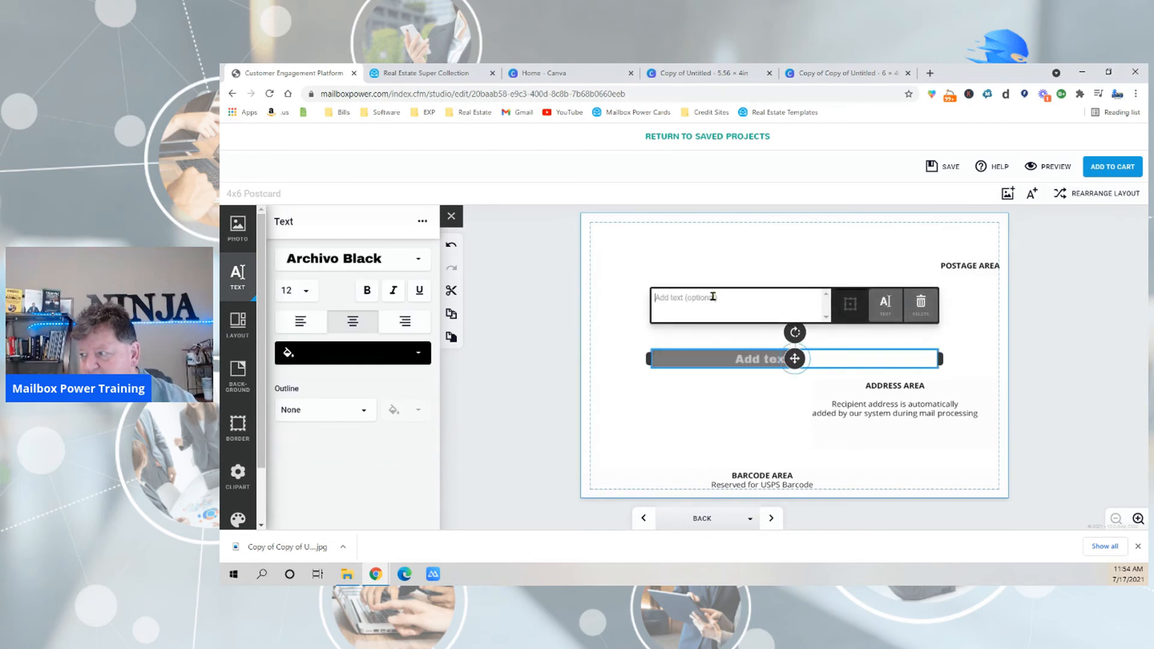
left_click_drag(794, 359, 742, 251)
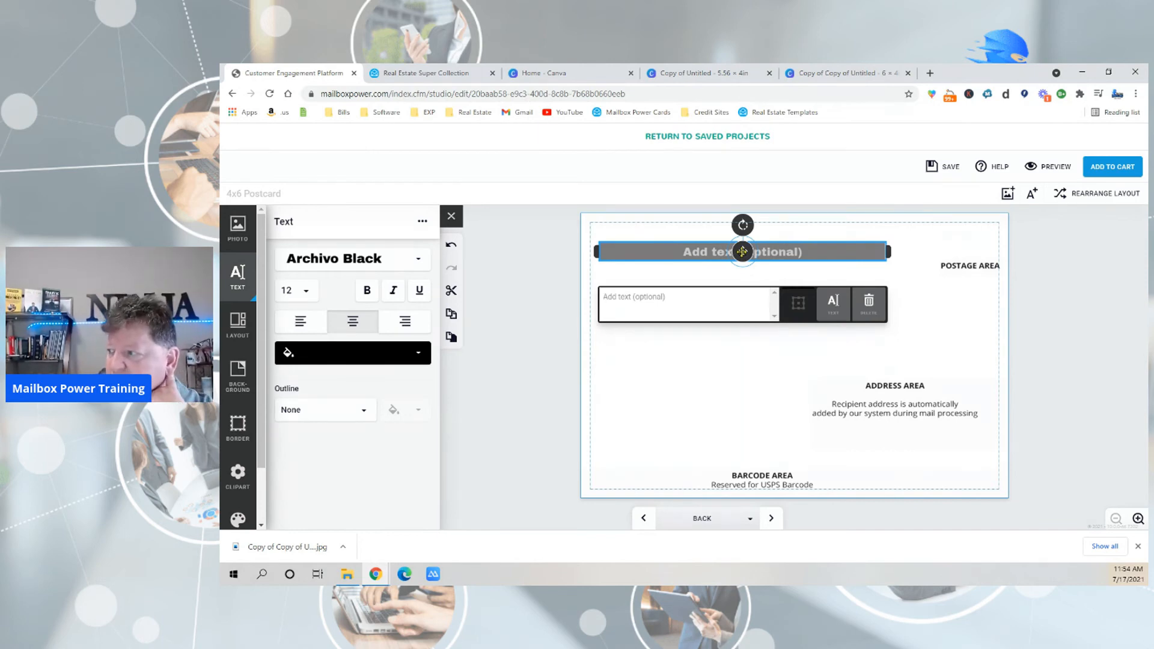
left_click_drag(743, 252, 740, 408)
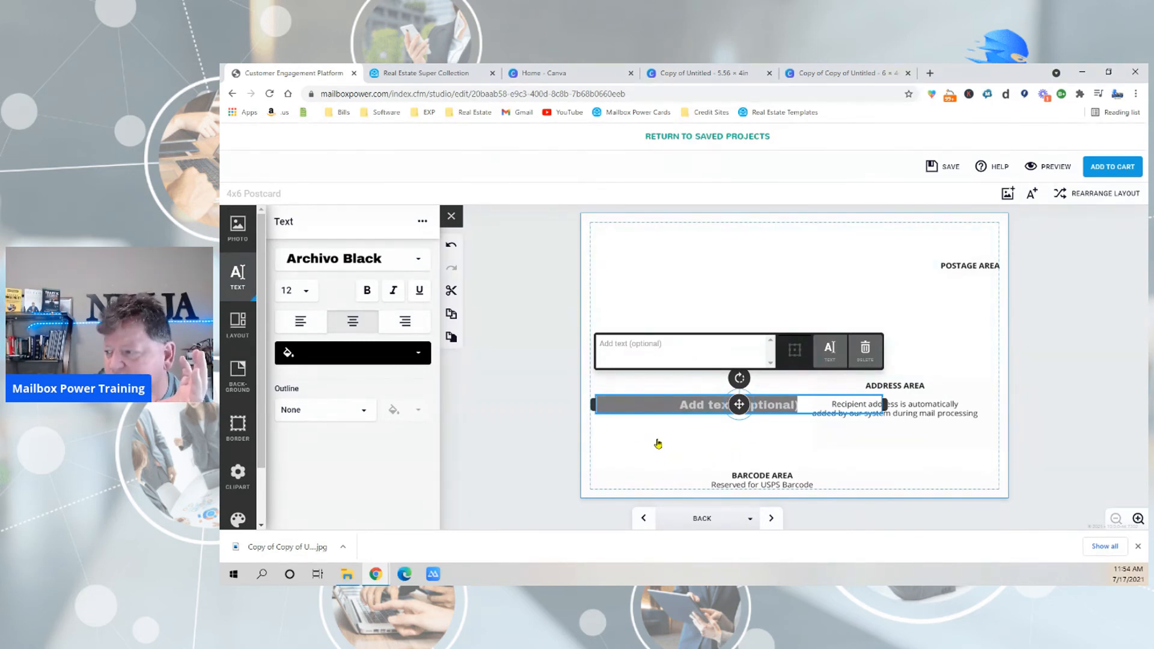
left_click_drag(732, 412, 743, 308)
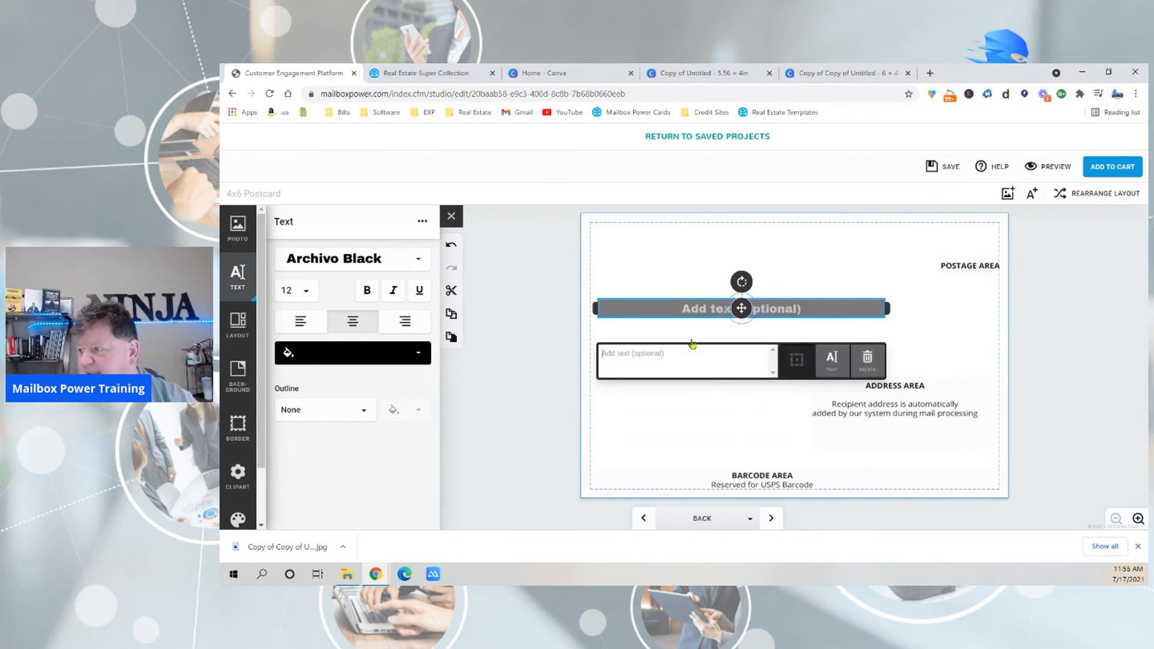
Enter "Test" in the text box on the postcard's back and deselect it.
type("Tes")
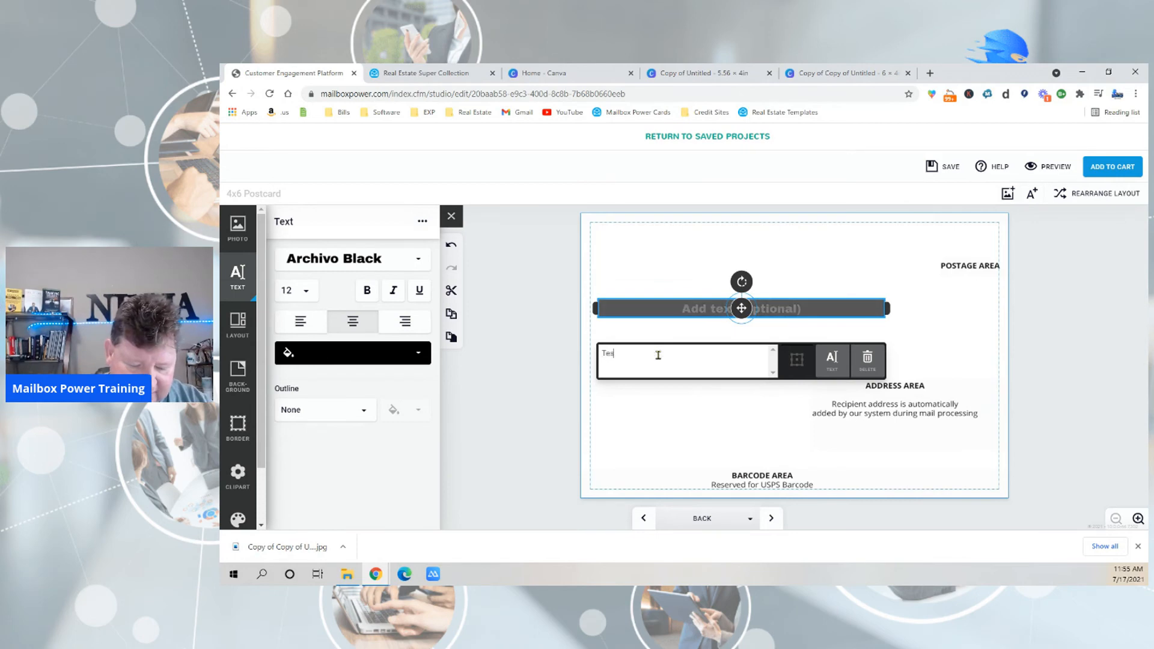
type("t")
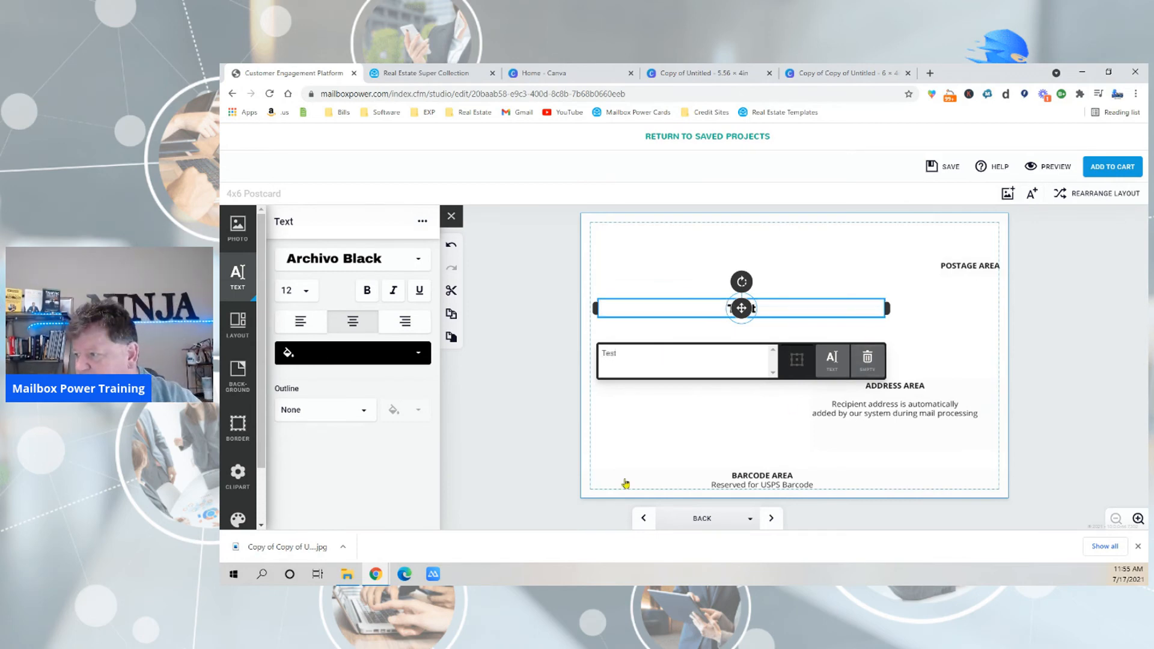
left_click(516, 467)
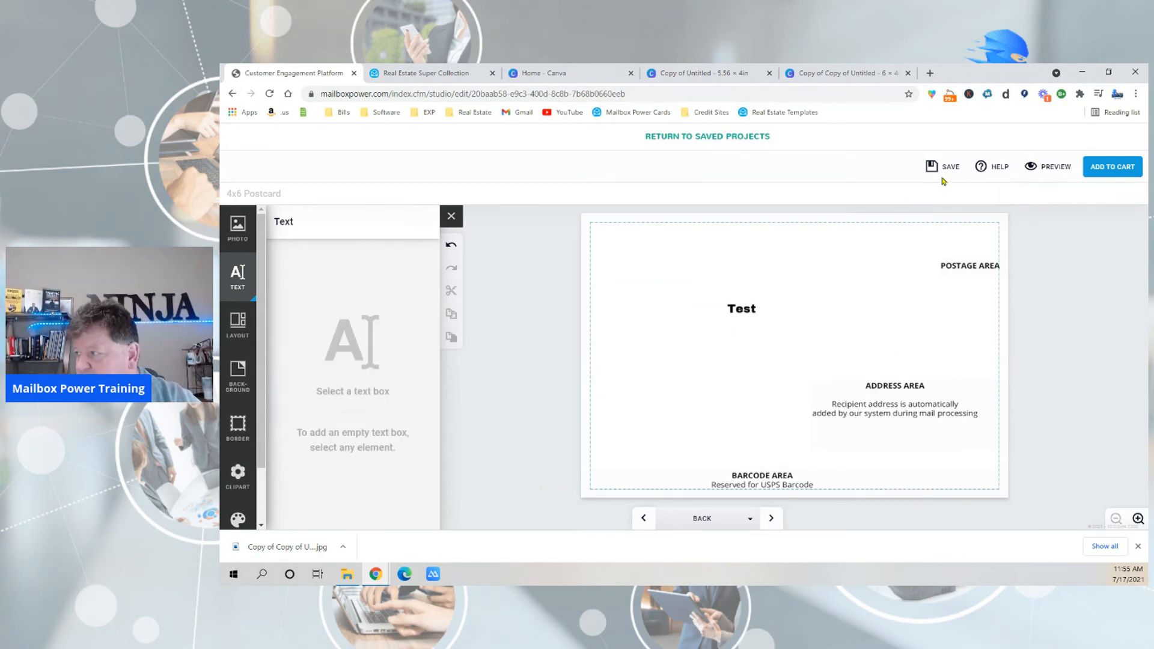
Preview the postcard's sides and open the options of the house postcard in the saved projects list.
left_click(1048, 166)
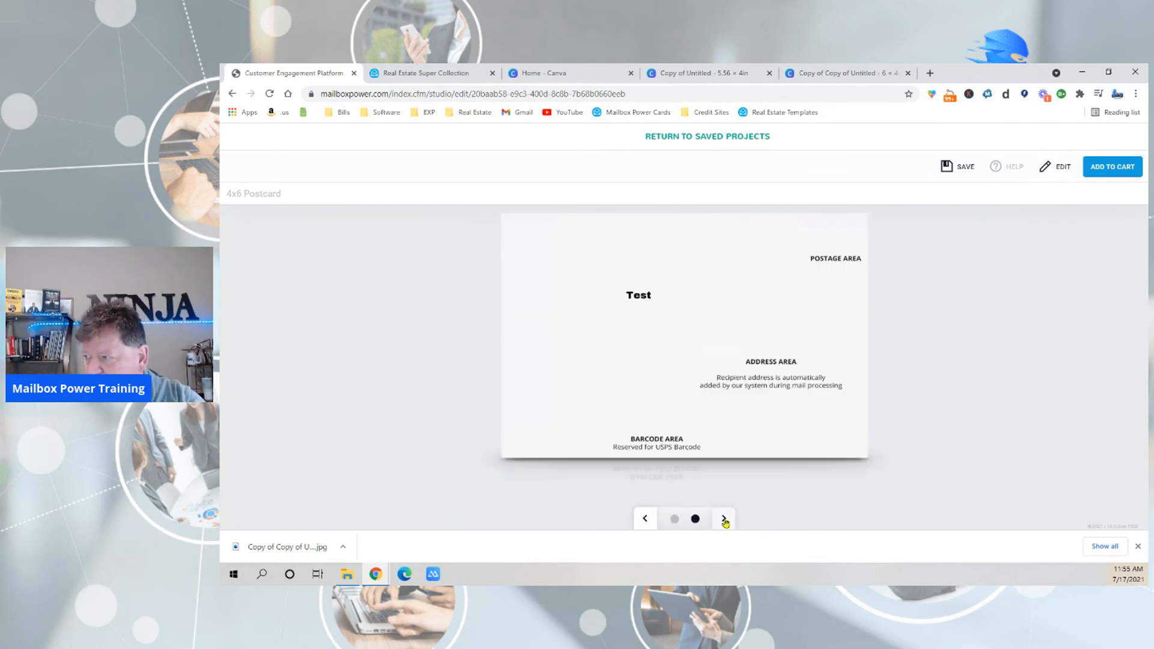
left_click(725, 520)
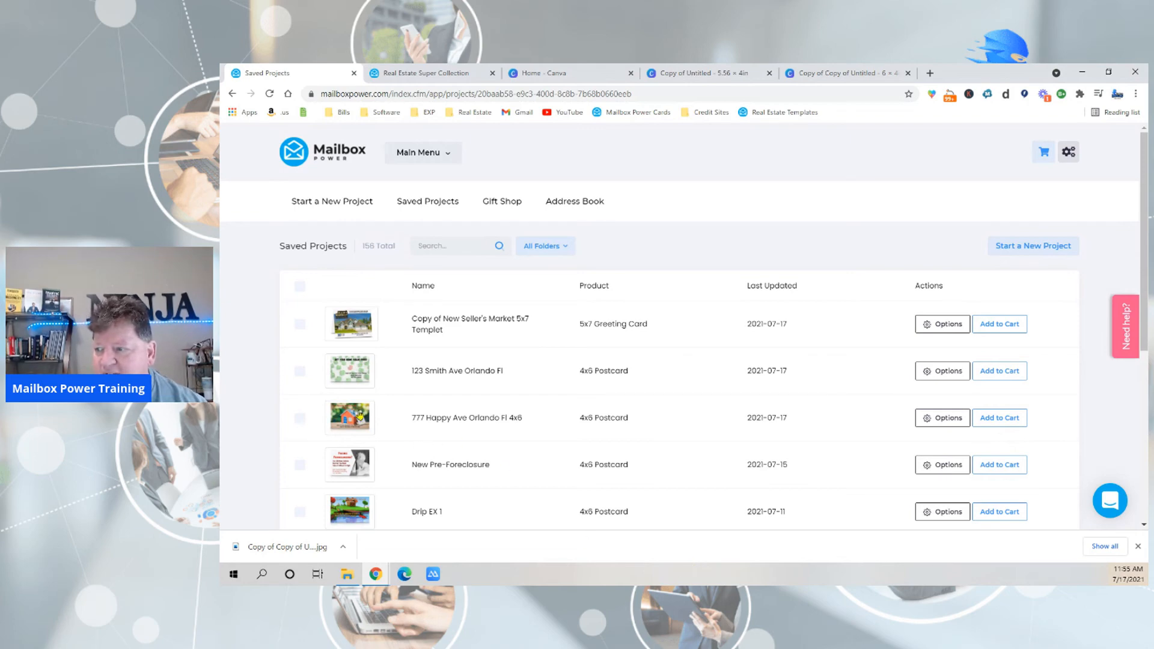
left_click(950, 427)
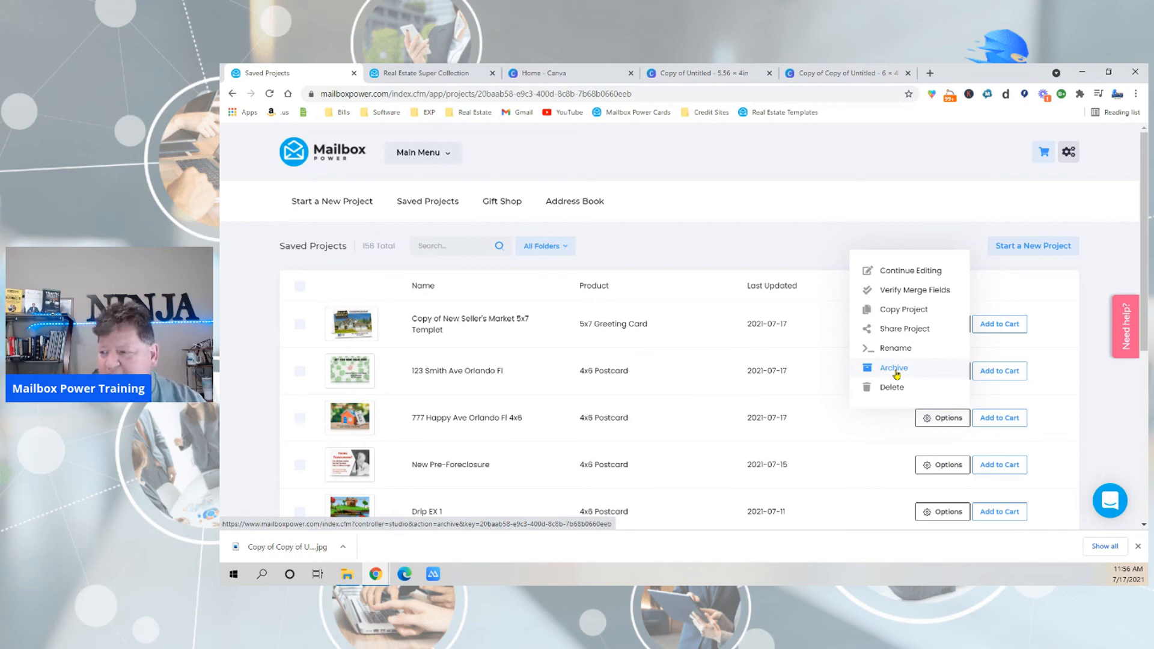
Return to the main dashboard, and close the browser's downloads bar and the Get Started checklist.
left_click(334, 164)
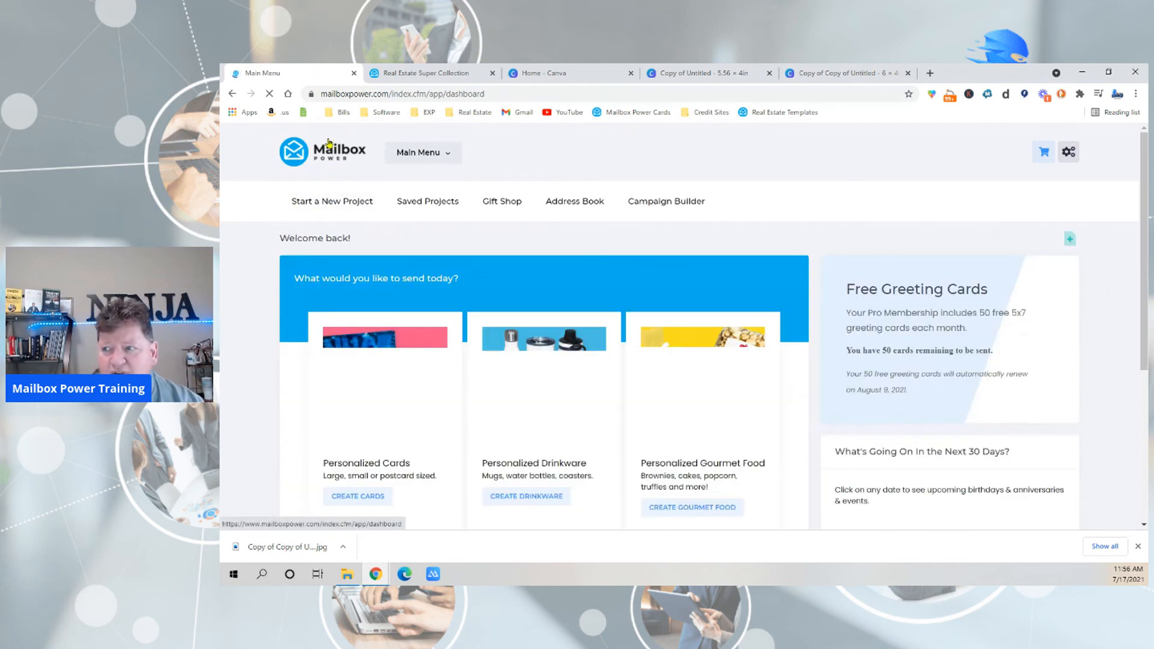
left_click(1138, 546)
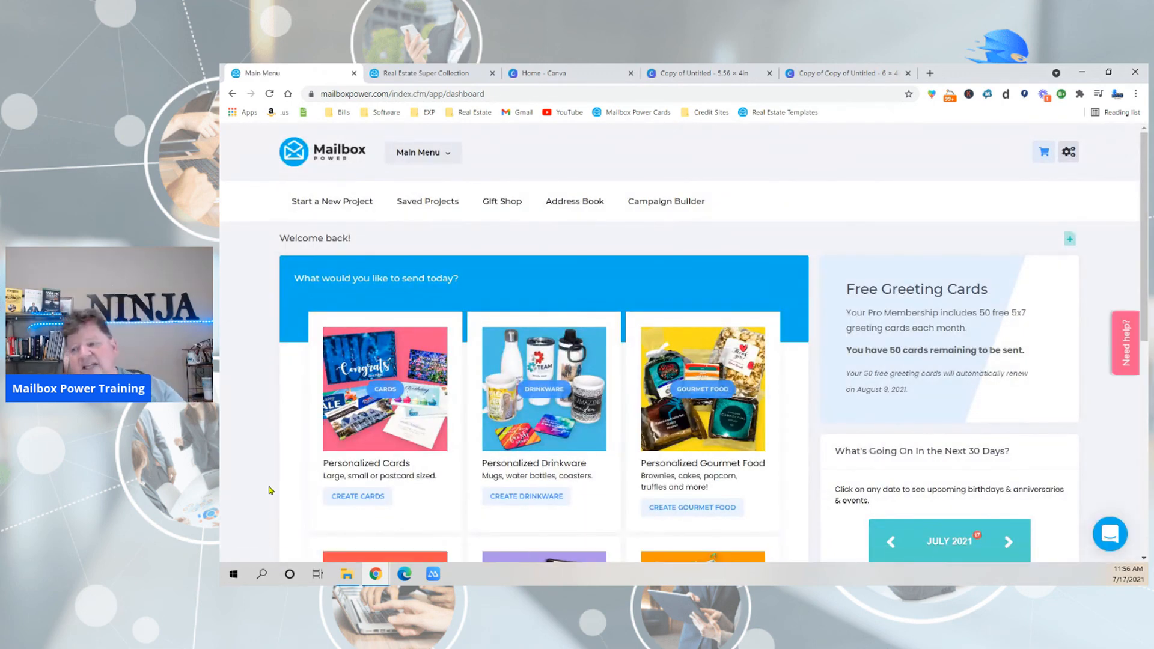
left_click(263, 544)
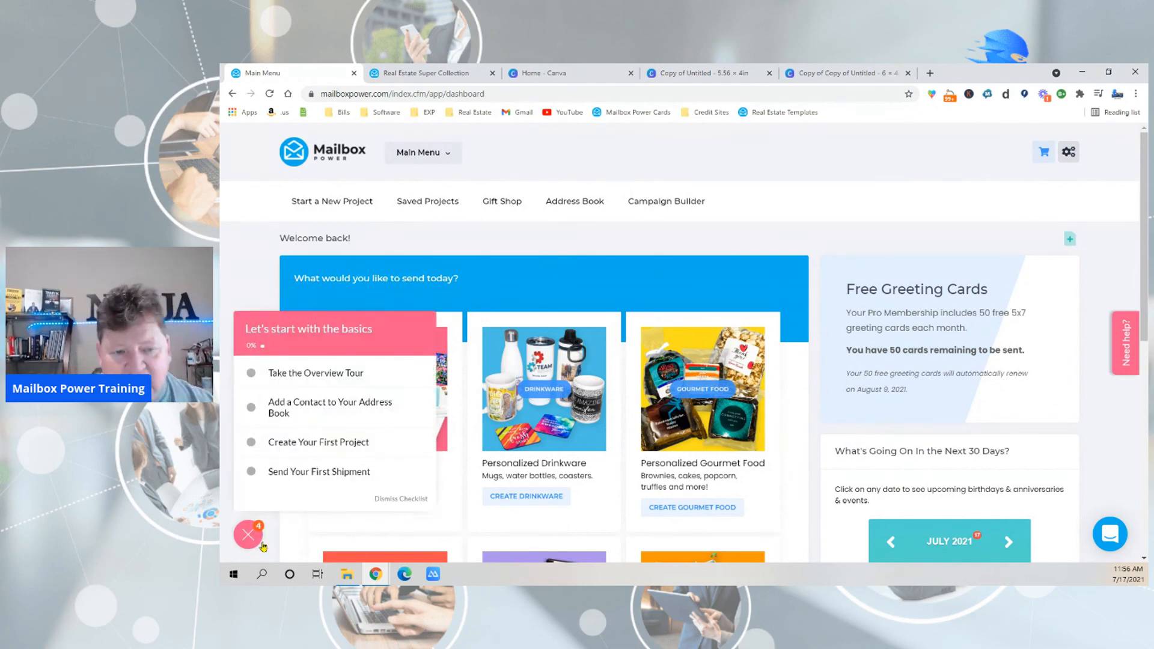
left_click(247, 537)
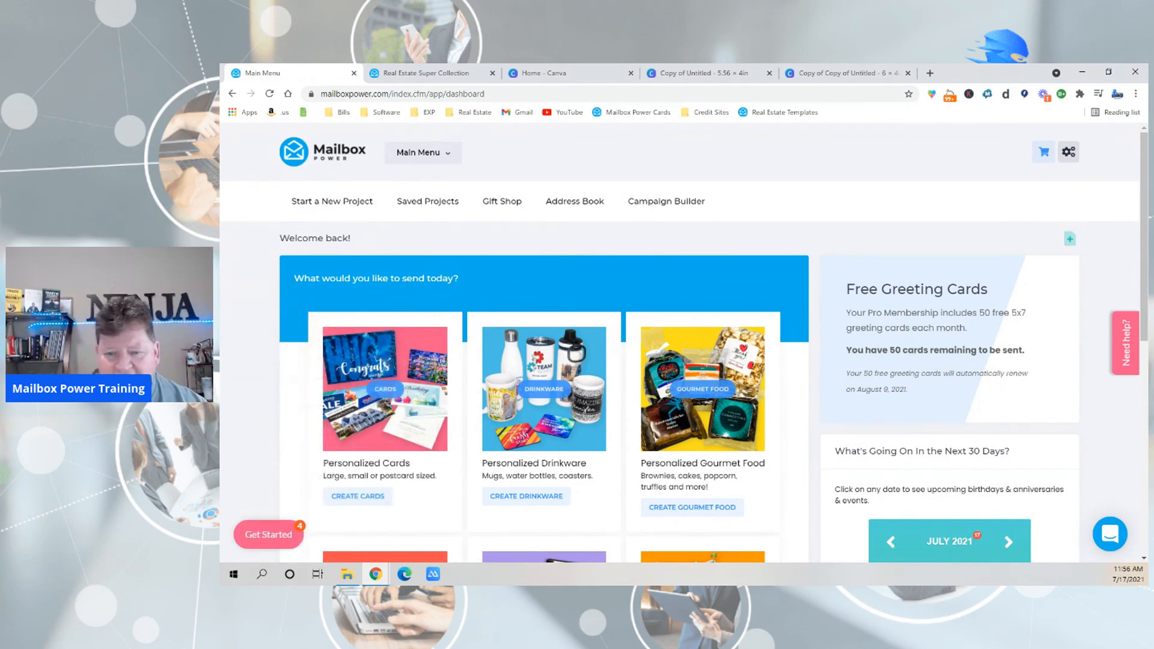